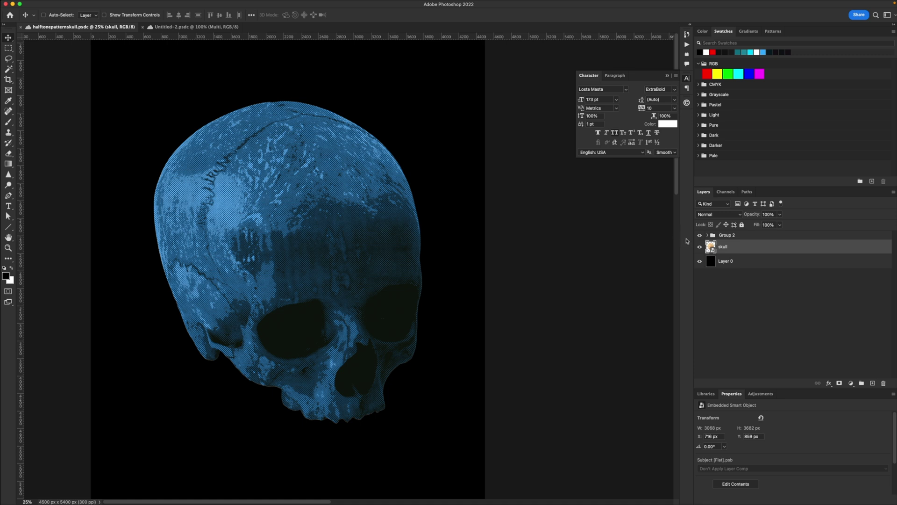
Hide the skull photo layer and expand Group 2 and Group 1 to reveal the tone layers
click(699, 248)
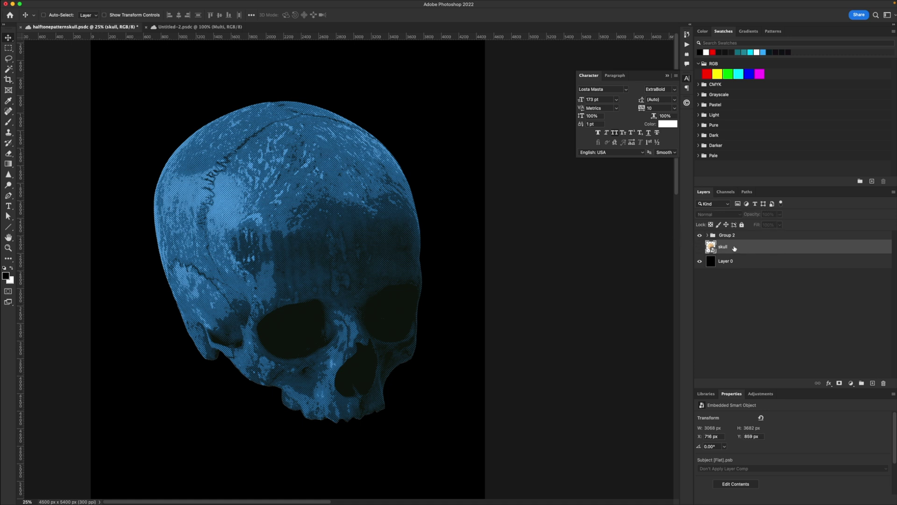
click(710, 235)
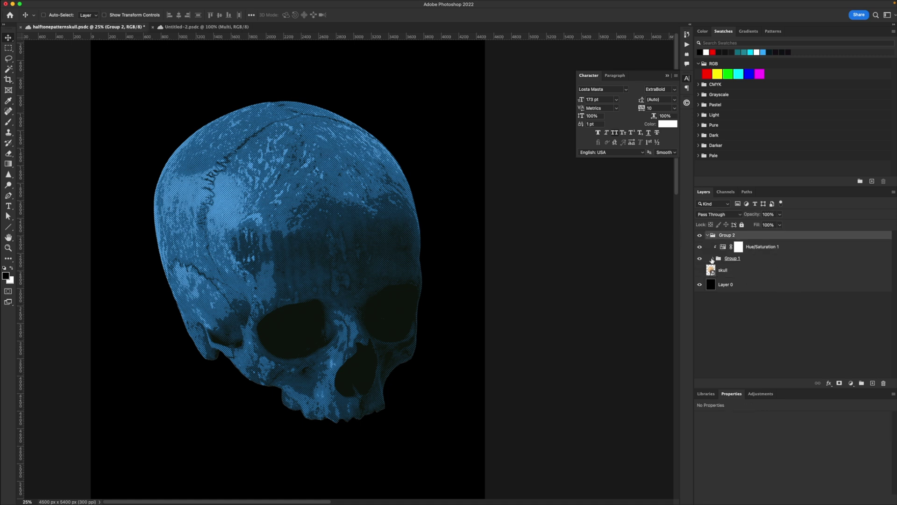
click(711, 259)
click(795, 248)
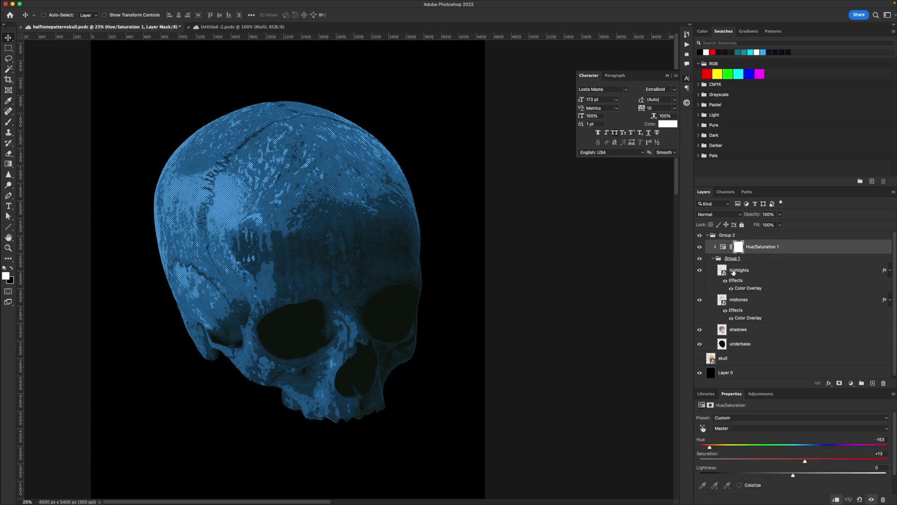
click(742, 259)
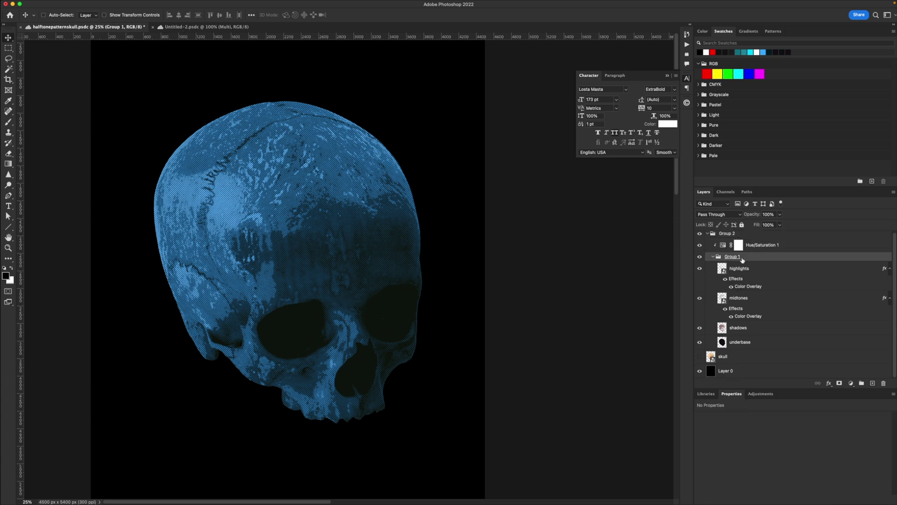
Toggle the highlights, shadows, midtones and underbase layers off and on to inspect each tone
click(739, 332)
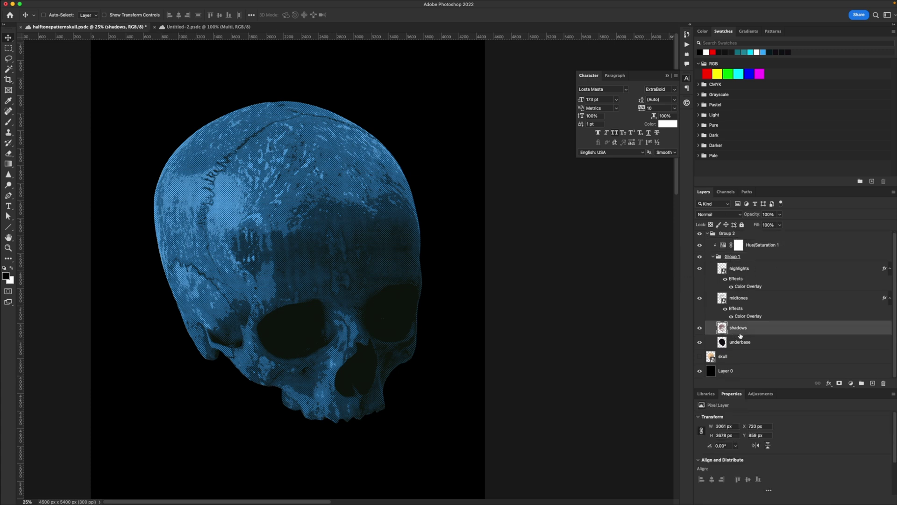
click(699, 269)
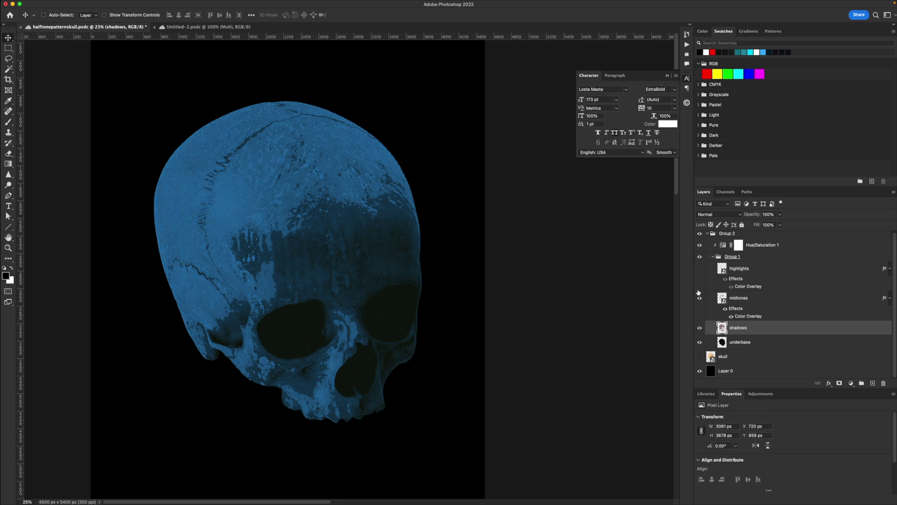
click(699, 330)
click(742, 344)
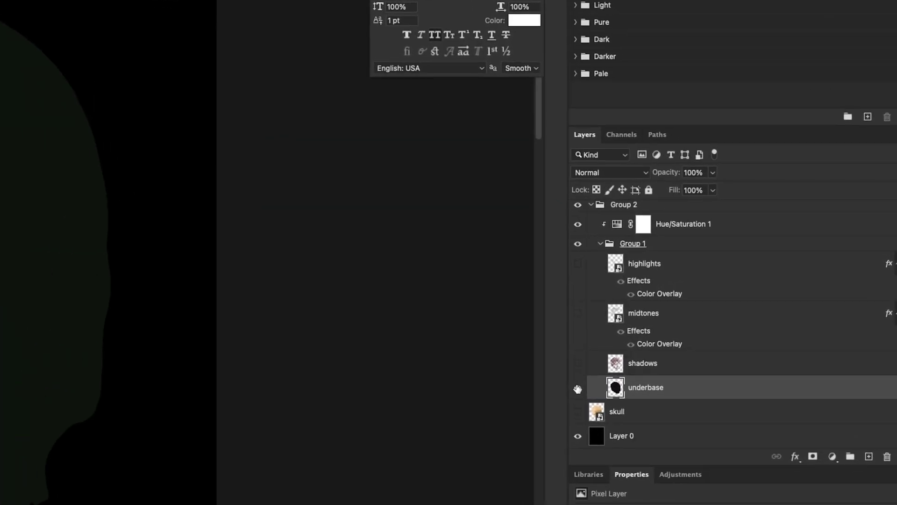
click(578, 388)
click(578, 363)
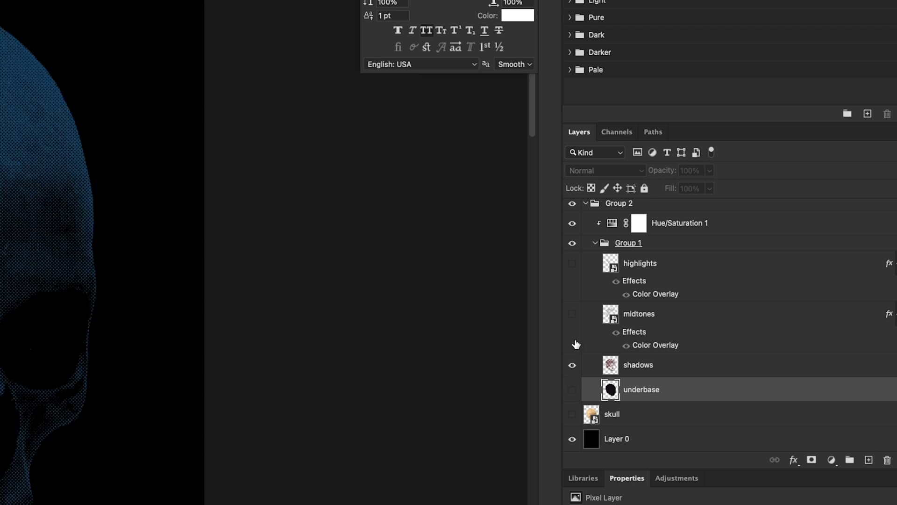
click(572, 313)
click(572, 264)
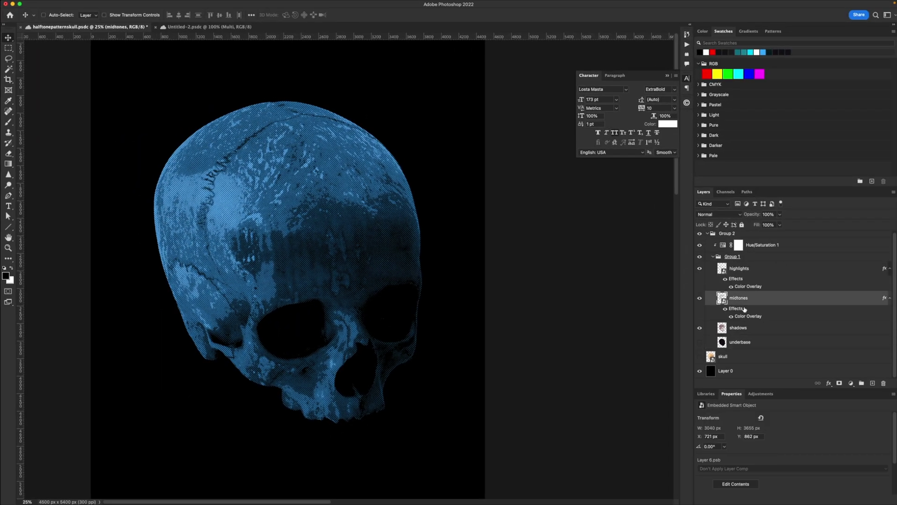
Open the highlights Color Overlay, cancel without changes, and hide the Hue/Saturation 1 adjustment
click(673, 265)
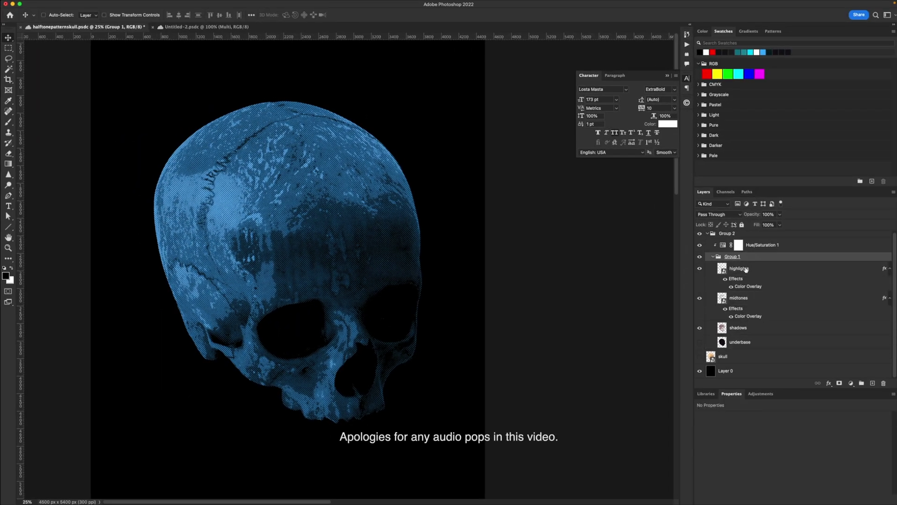
double_click(748, 287)
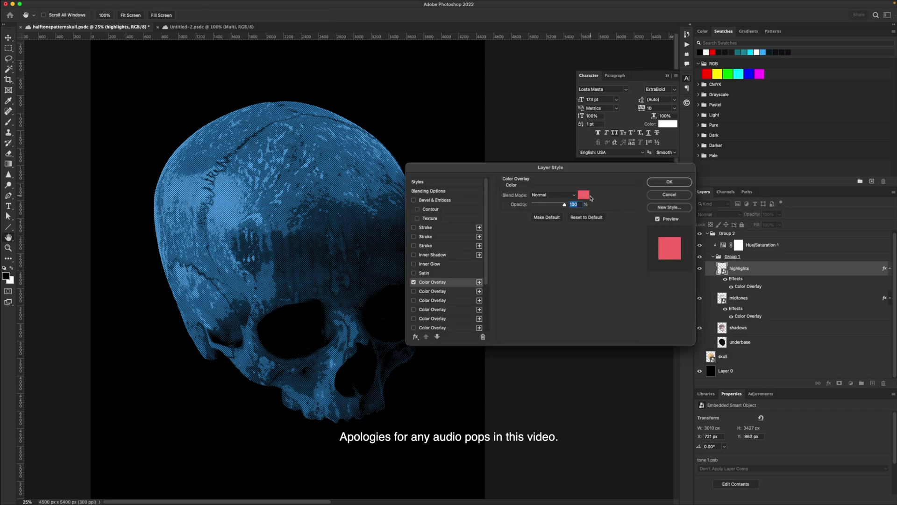
click(585, 195)
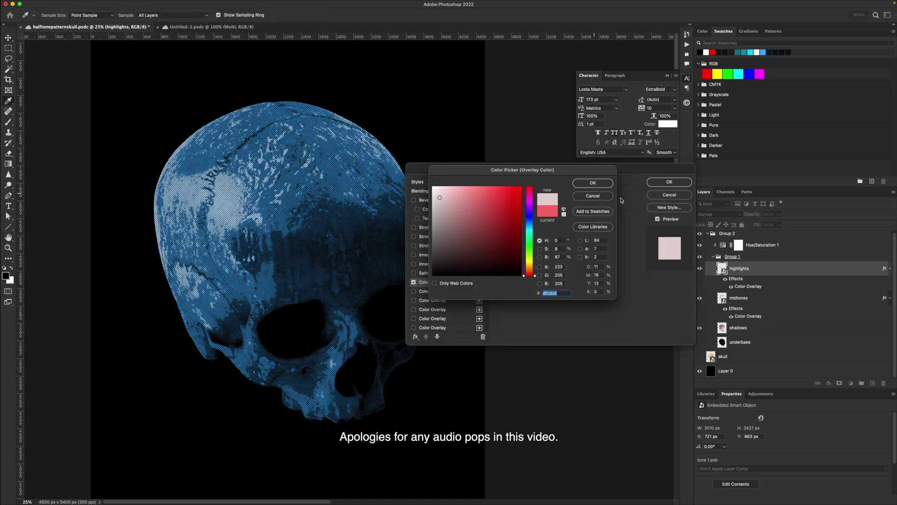
click(592, 196)
click(669, 194)
click(699, 245)
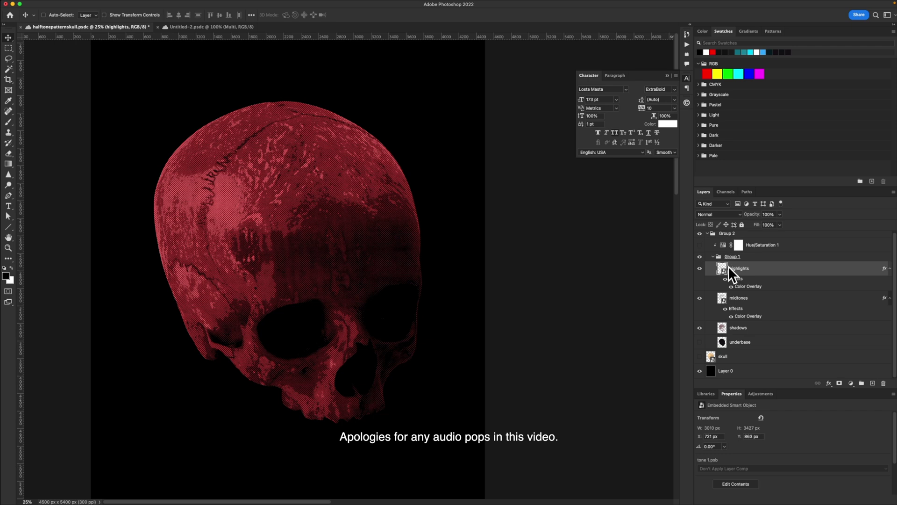
Set the highlights Color Overlay to pale pink f8ebeb and check it against the black layer
double_click(755, 287)
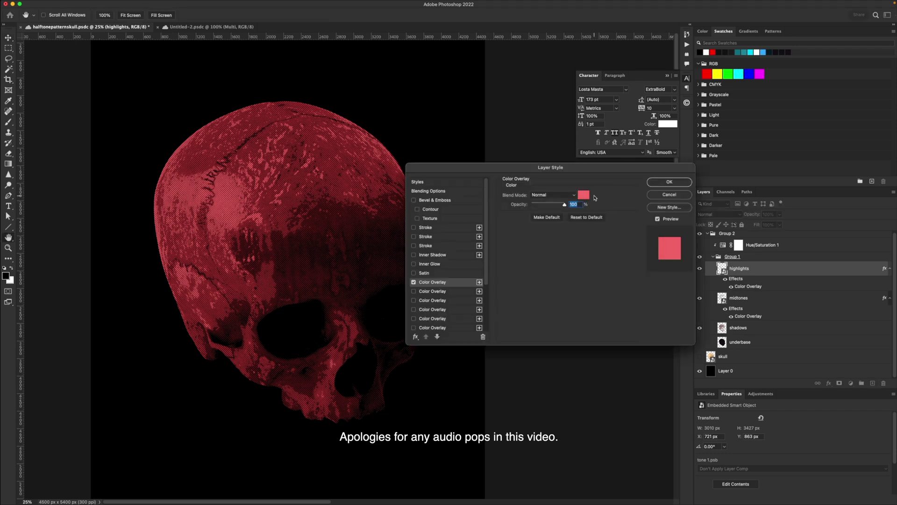
click(584, 195)
mouse_move(520, 189)
mouse_down()
mouse_move(439, 297)
mouse_move(365, 75)
mouse_up()
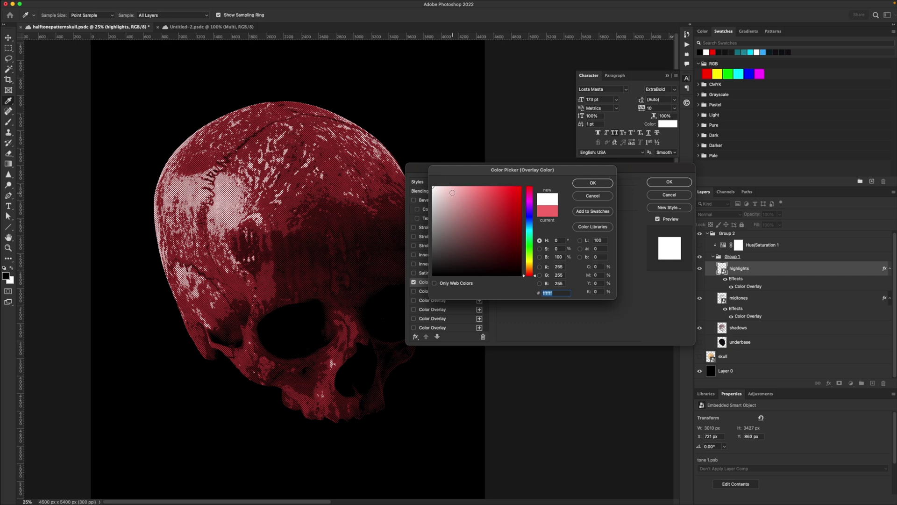
drag(452, 193, 437, 188)
click(582, 184)
click(669, 182)
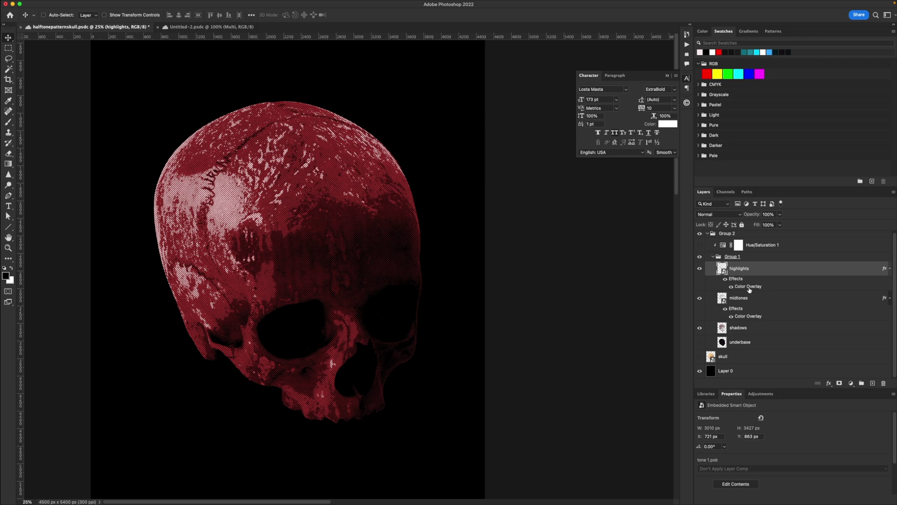
click(699, 371)
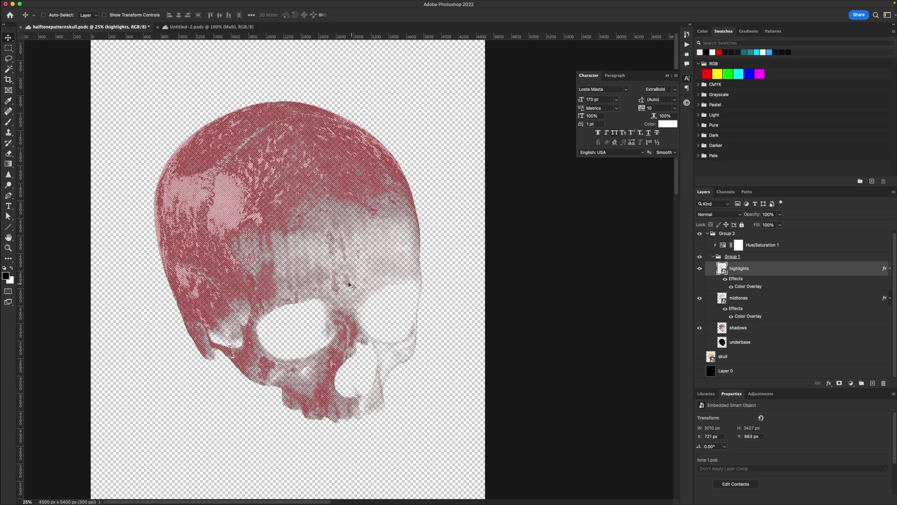
click(700, 371)
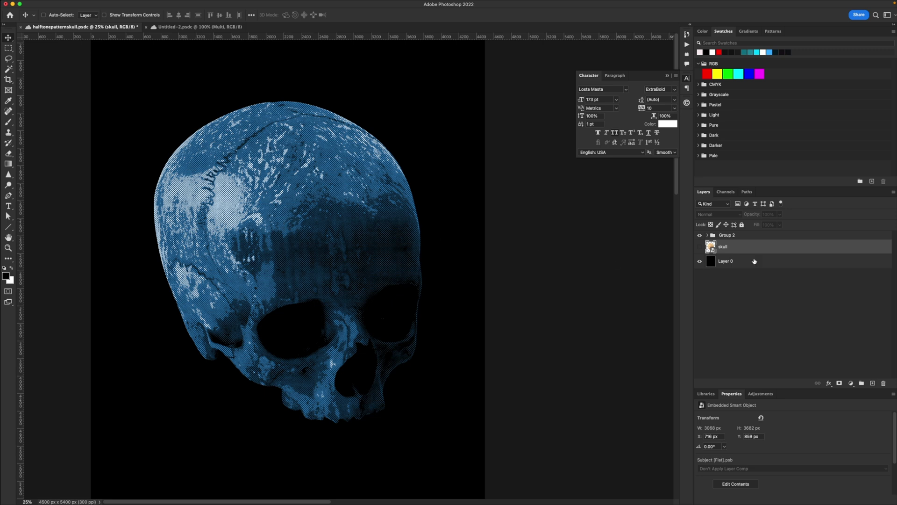
Hide Group 2, show the skull photo, and add a Threshold 1 adjustment above it
click(699, 235)
click(700, 247)
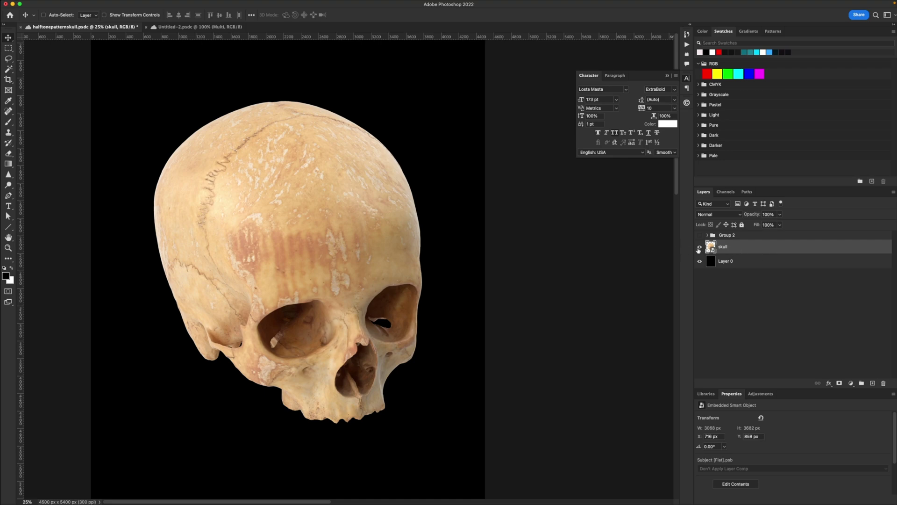
click(850, 383)
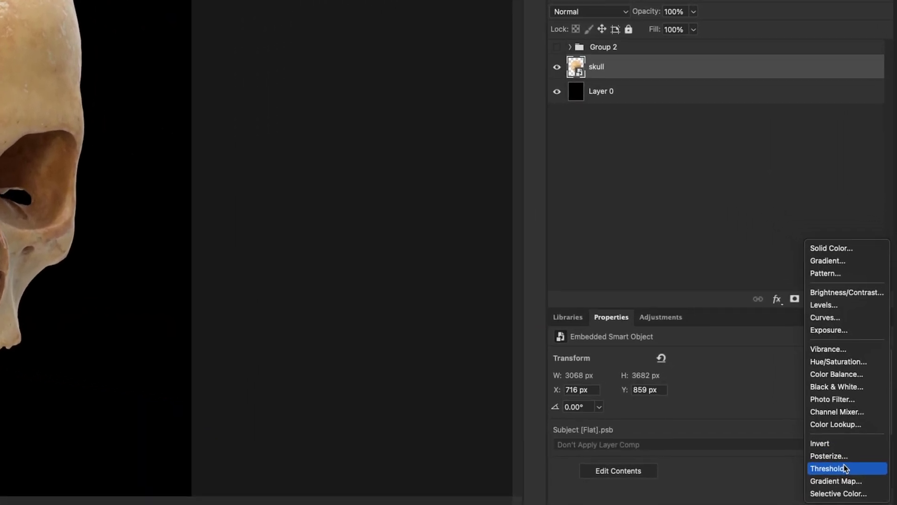
click(846, 468)
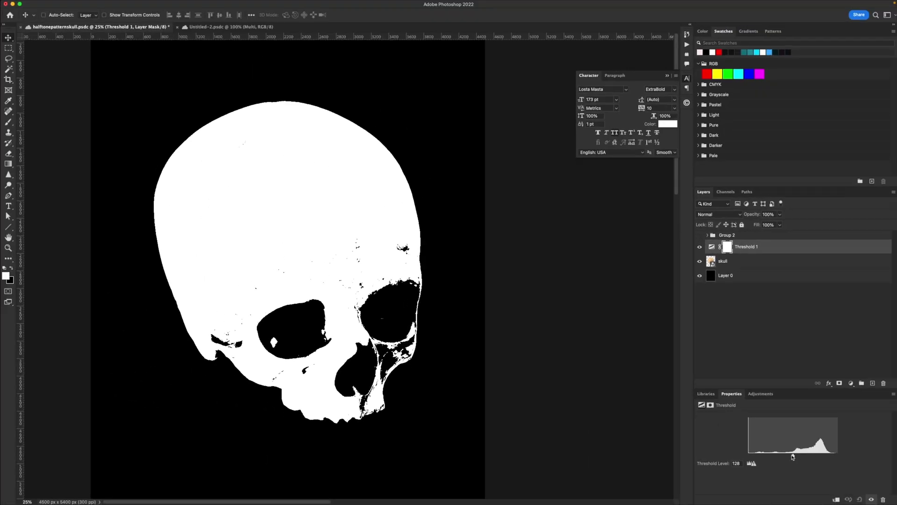
Raise Threshold 1 to 202, select the white areas with Magic Wand, and add Layer 1
drag(793, 457, 819, 462)
key(w)
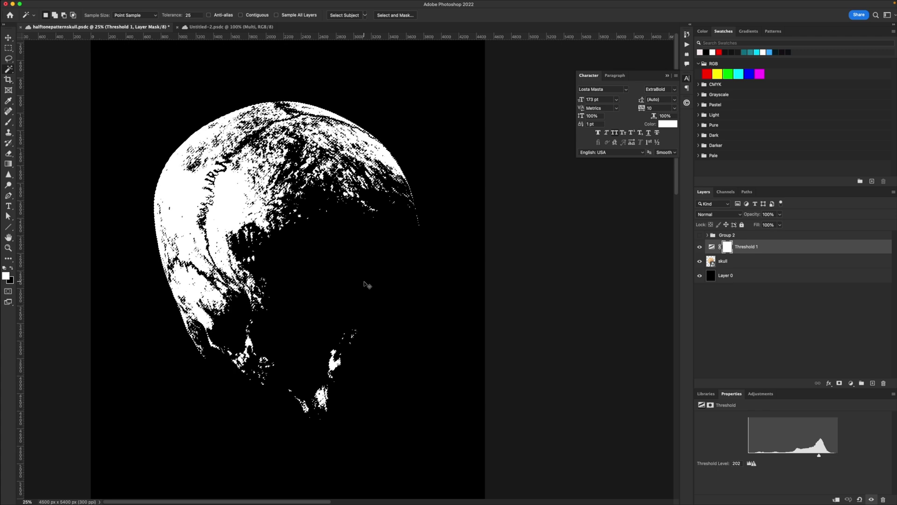
key(d)
key(super+shift+alt+n)
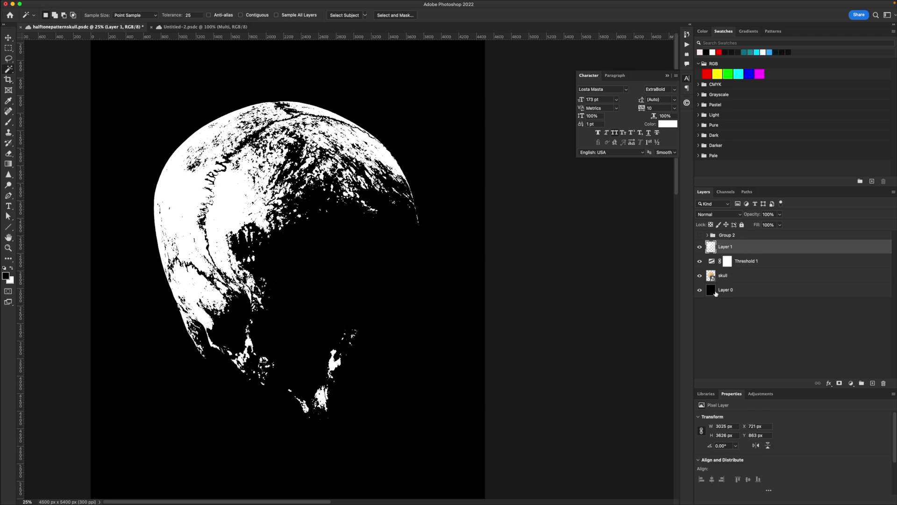
click(701, 265)
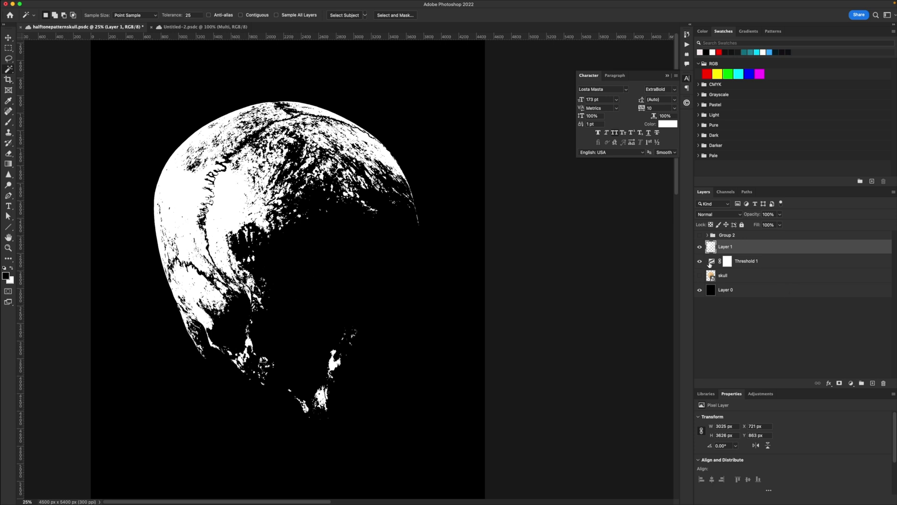
Lower Threshold 1 to 169 and copy the selected skull areas onto a new layer
click(710, 265)
click(700, 275)
click(711, 261)
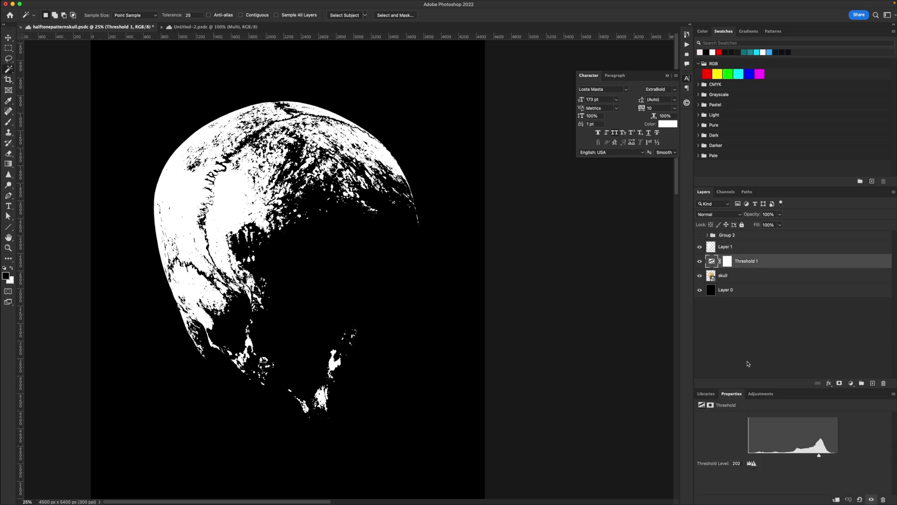
drag(819, 456, 808, 457)
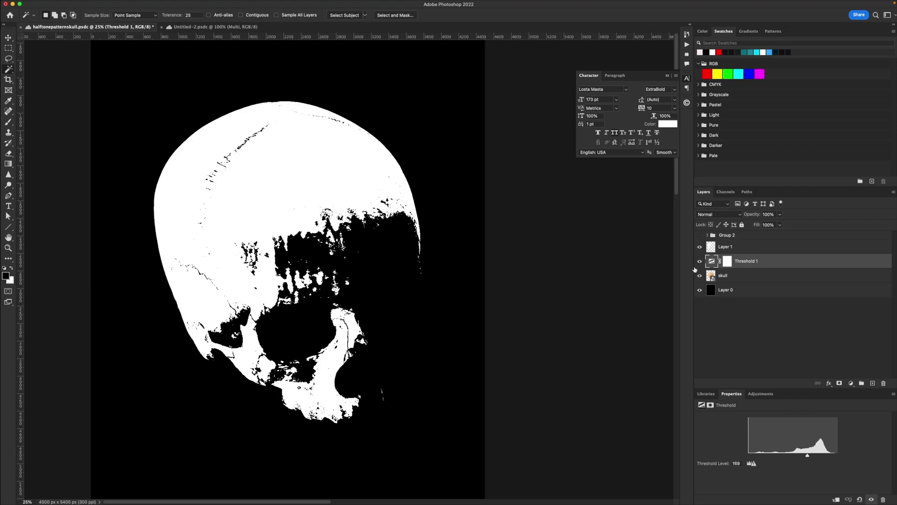
key(super+comma)
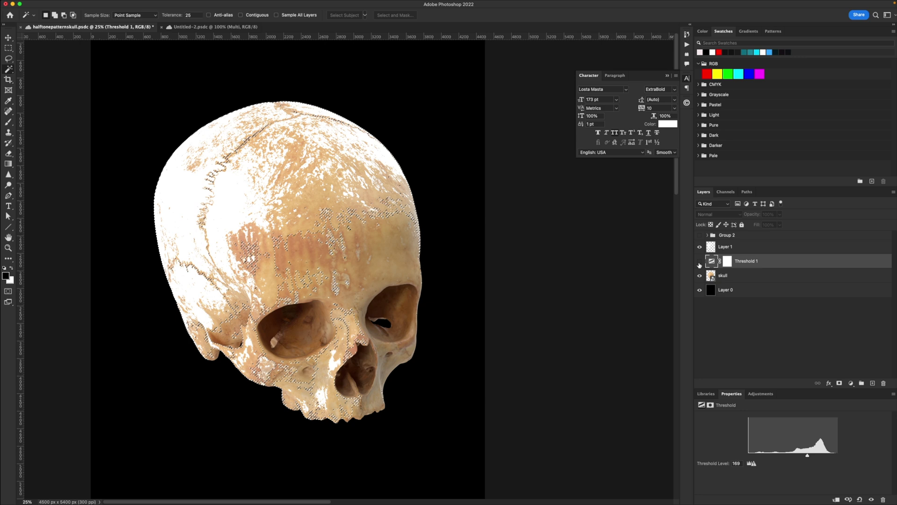
click(732, 275)
key(super+j)
Rename the new layer 'midtones' and move it above Threshold 1, beneath Layer 1
click(699, 247)
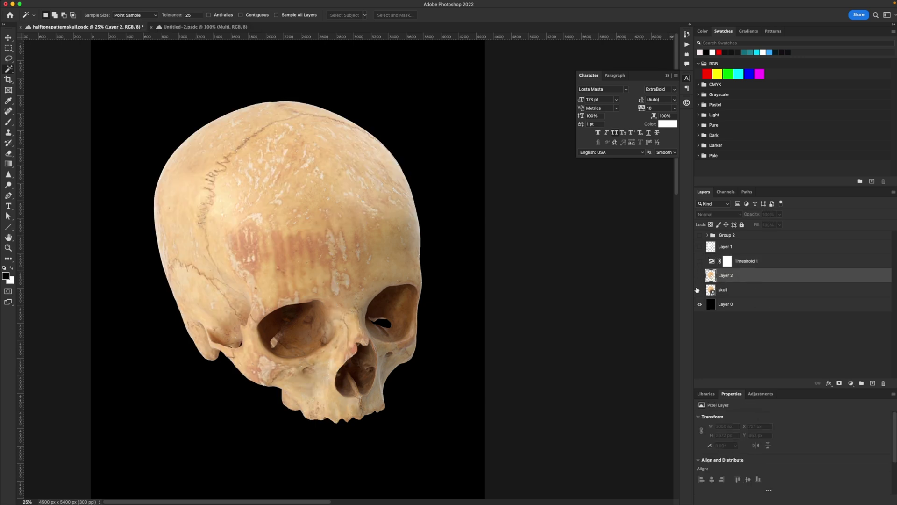
click(700, 289)
click(699, 276)
double_click(729, 277)
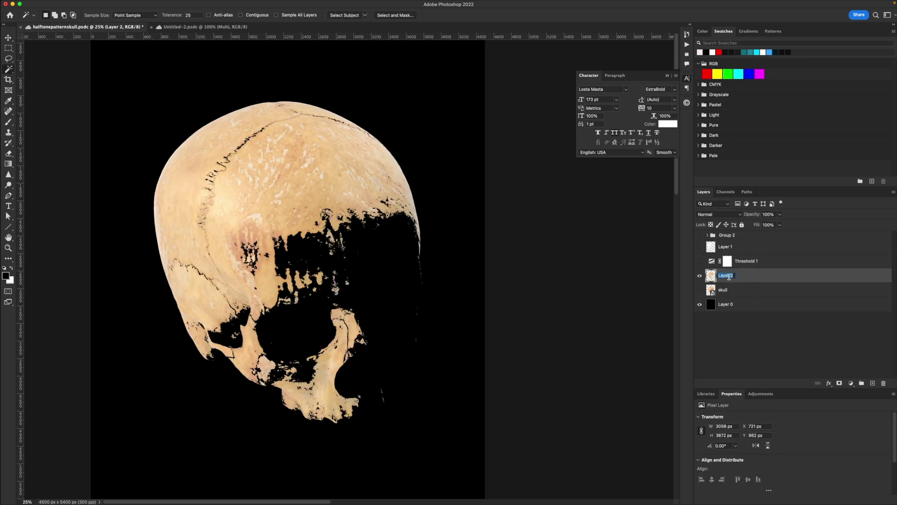
text(midtones)
key(Return)
click(700, 248)
drag(727, 275, 722, 253)
double_click(726, 248)
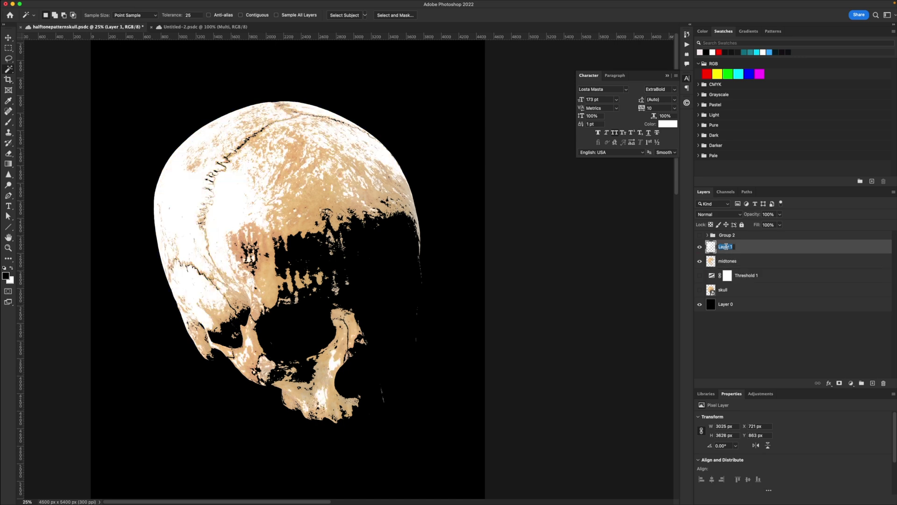
Name Layer 1 'highlights', hide highlights and midtones, and show the skull and Threshold 1
text(highlights)
key(Return)
click(699, 247)
click(700, 261)
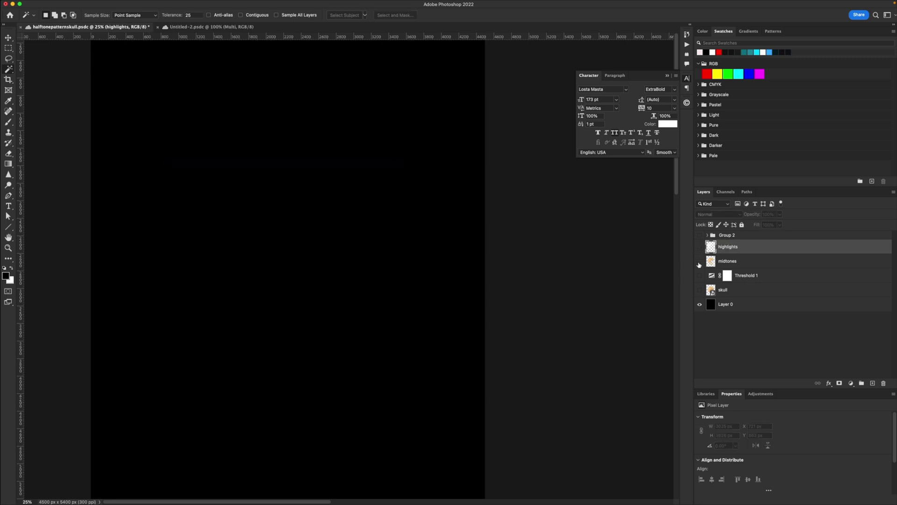
click(700, 288)
click(699, 275)
click(713, 276)
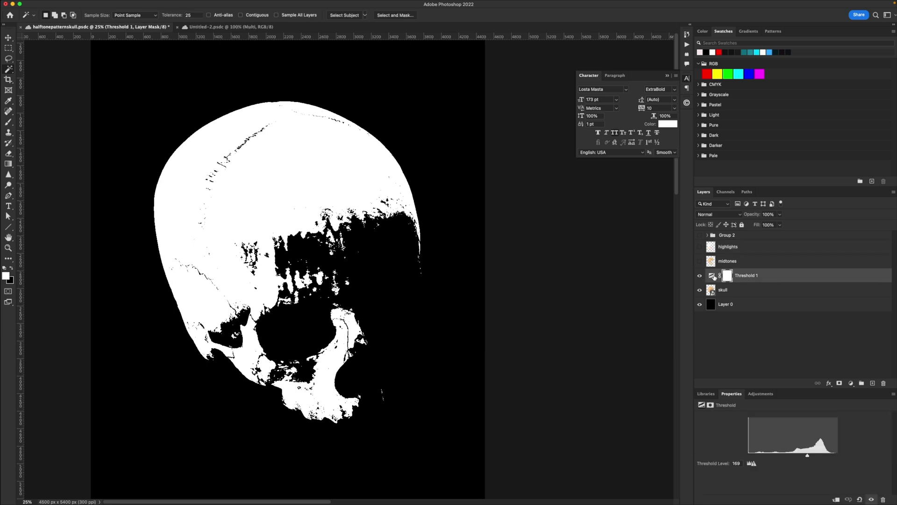
Lower Threshold 1 to 35 and copy the selected skull area to a new layer
drag(807, 455, 760, 455)
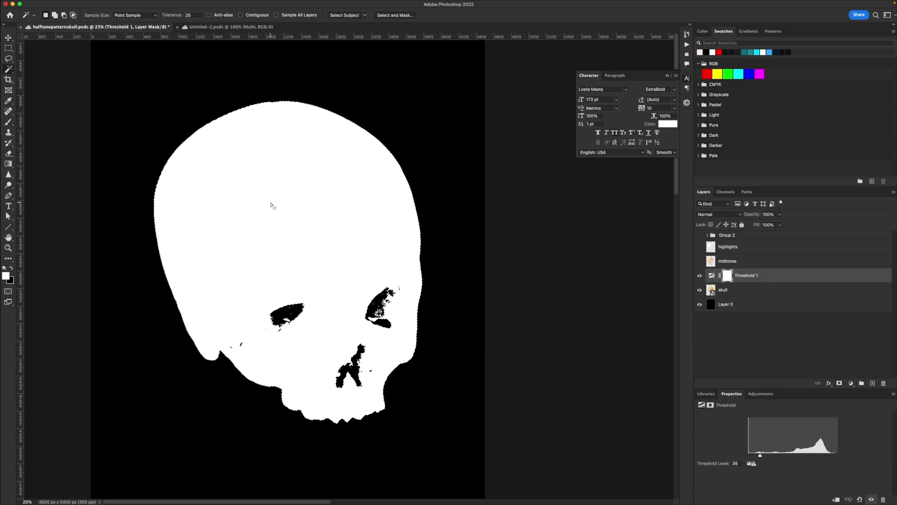
click(699, 275)
click(722, 290)
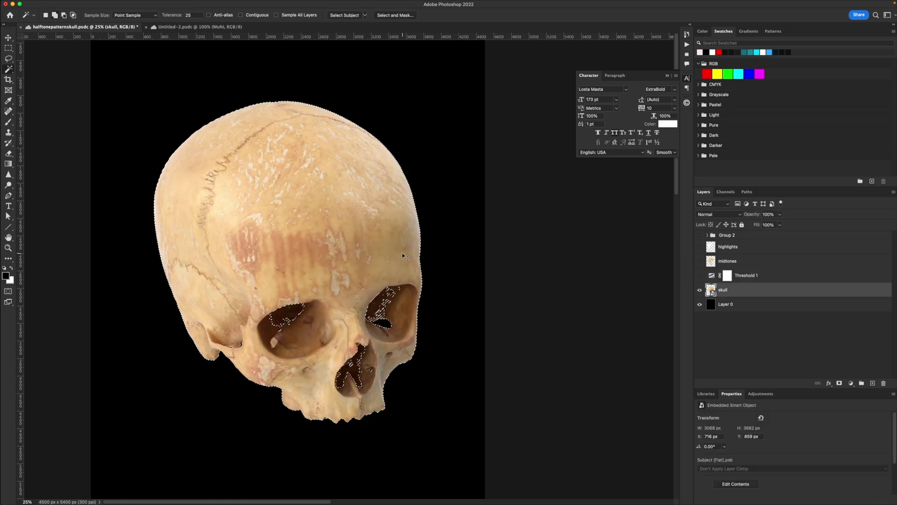
key(super+j)
Hide the original skull layer and rename the new layer 'shadow'
click(699, 304)
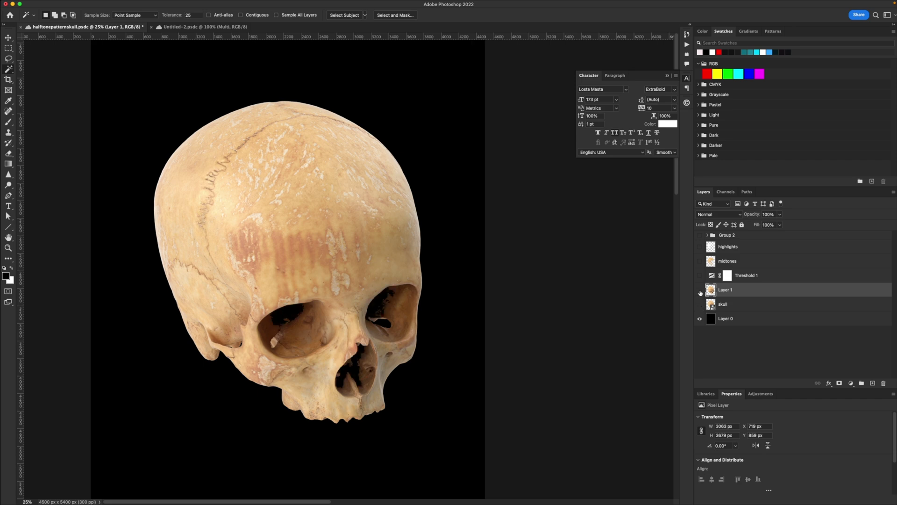
click(700, 277)
click(700, 289)
click(700, 289)
double_click(726, 289)
text(shadow)
key(Return)
click(700, 275)
Load the highlights shape as a selection and copy that skull photo area to a new layer
click(700, 275)
click(700, 275)
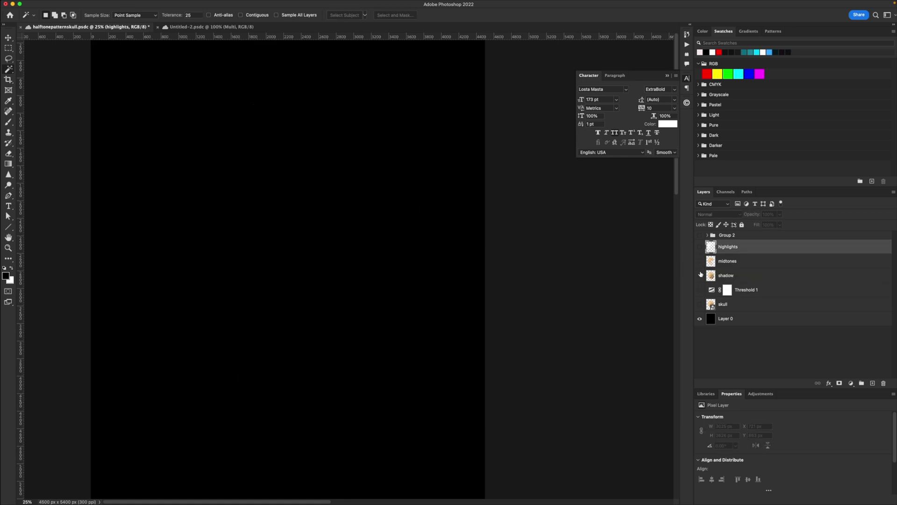
click(700, 276)
click(699, 247)
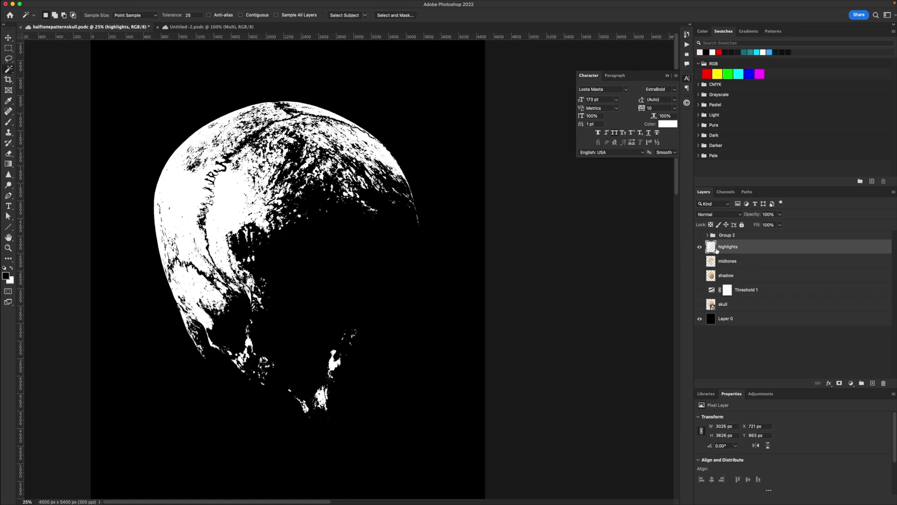
ctrl+click(711, 247)
click(700, 247)
click(699, 304)
click(710, 304)
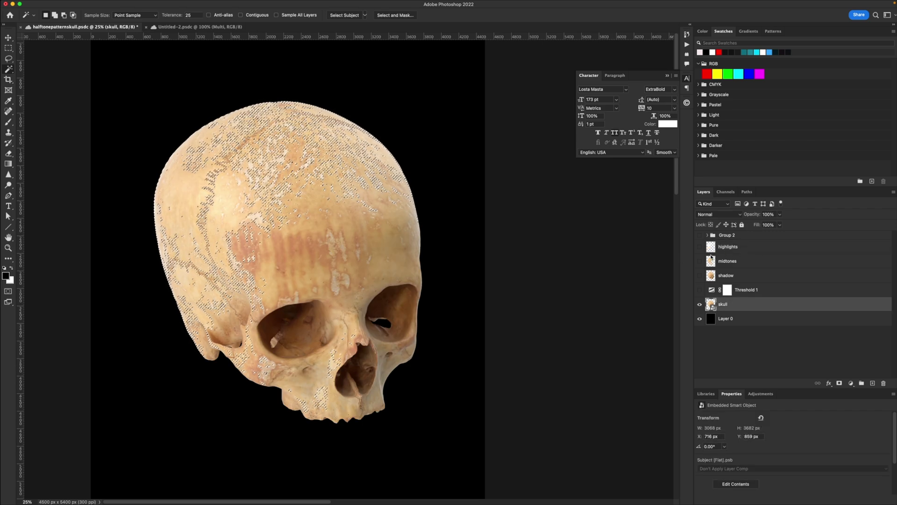
key(ctrl+j)
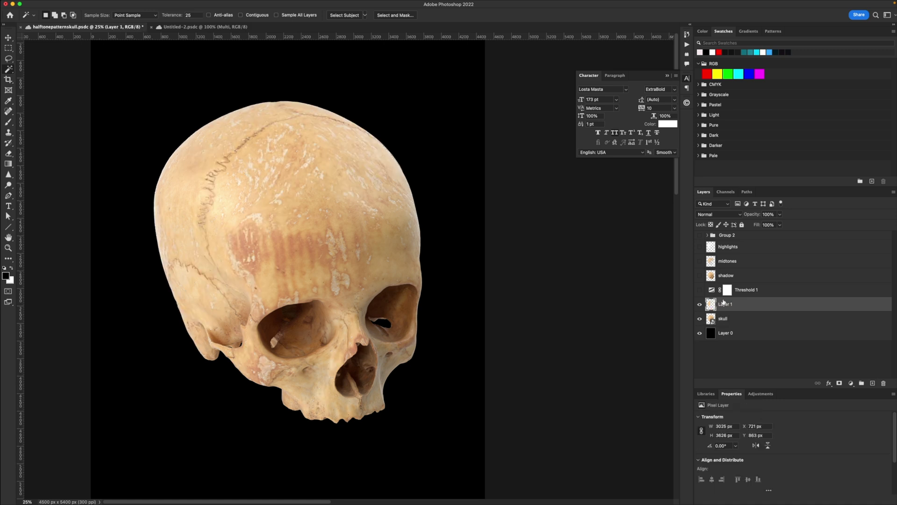
Replace the old highlights layer with the new one, name it 'highlights', and hide midtones
drag(724, 302, 725, 254)
click(727, 250)
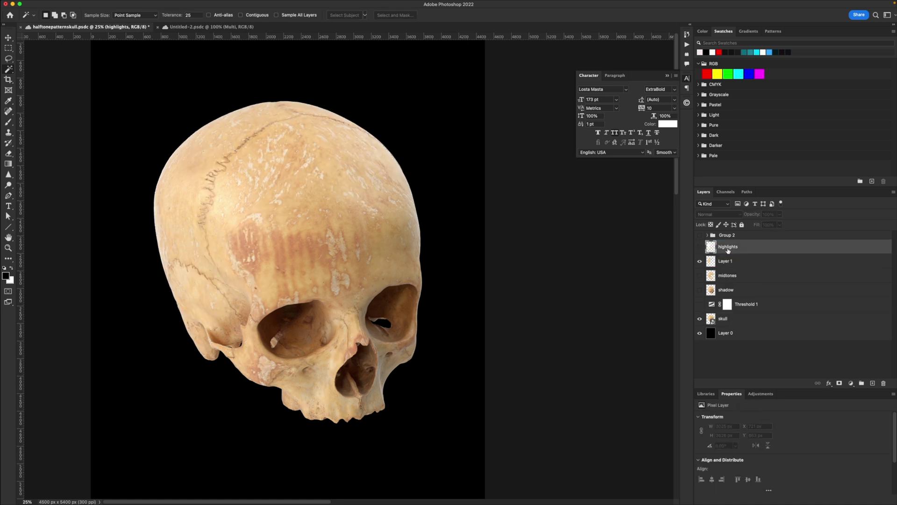
key(BackSpace)
double_click(724, 246)
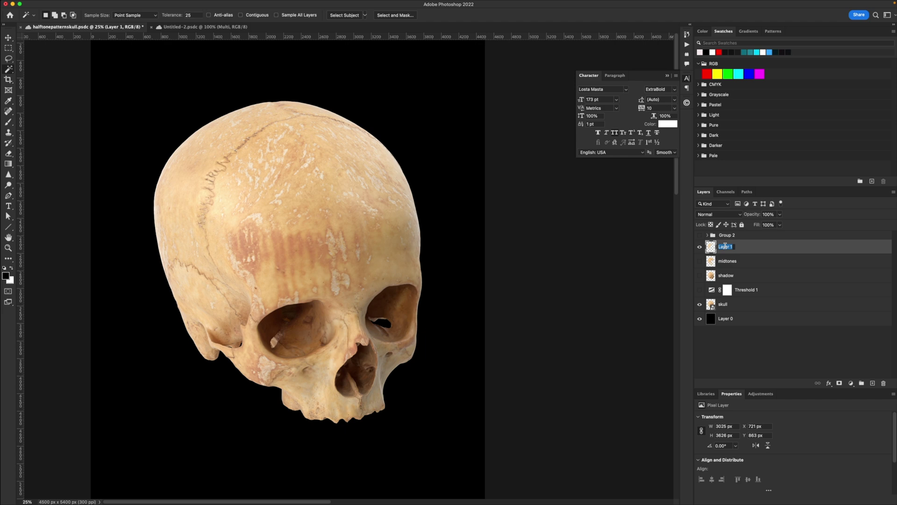
text(highlights)
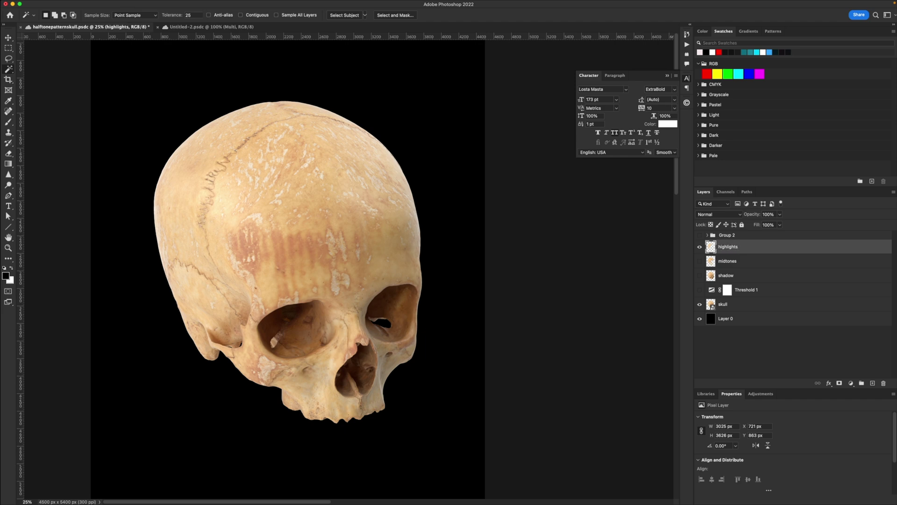
click(701, 246)
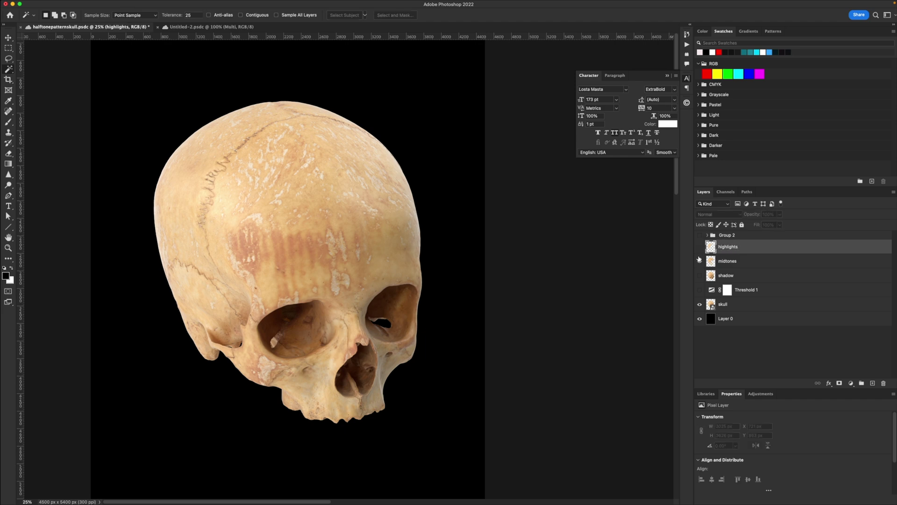
click(699, 246)
click(700, 260)
key(v)
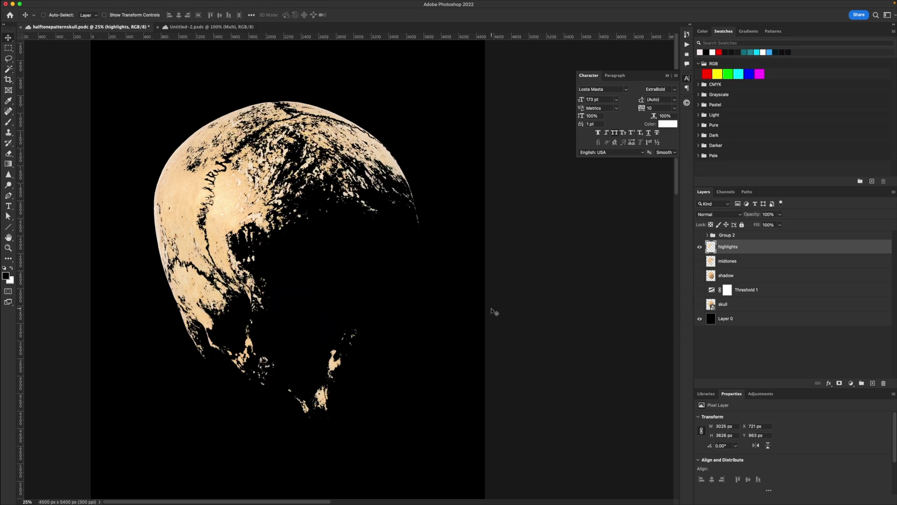
Set the foreground colour to red and the background to a light pink
click(5, 276)
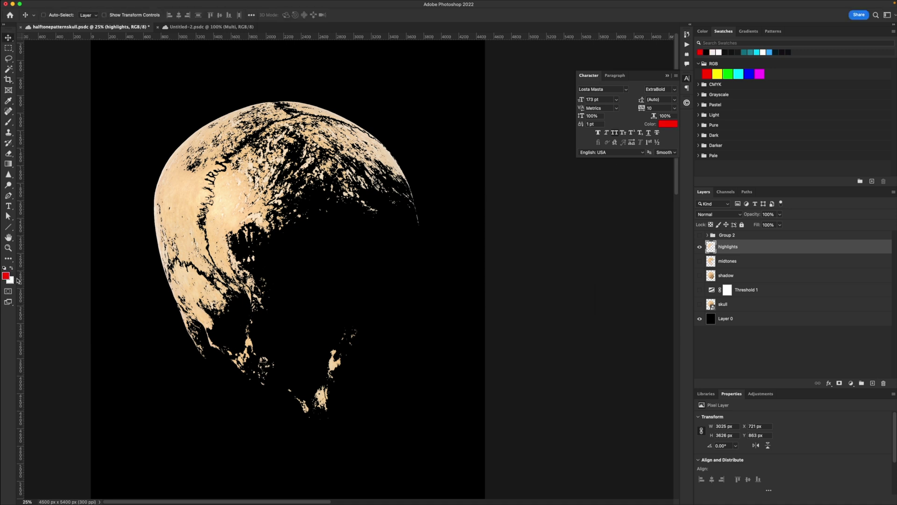
click(11, 281)
click(476, 276)
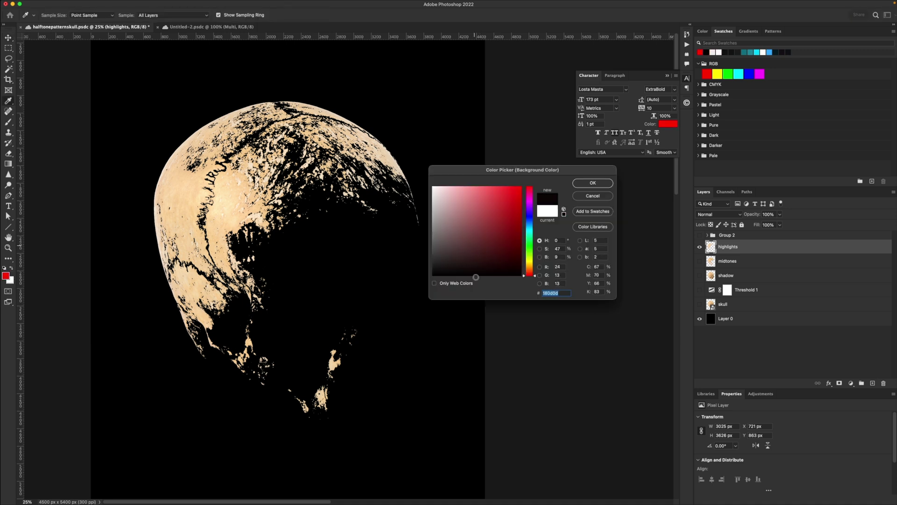
click(472, 213)
click(593, 182)
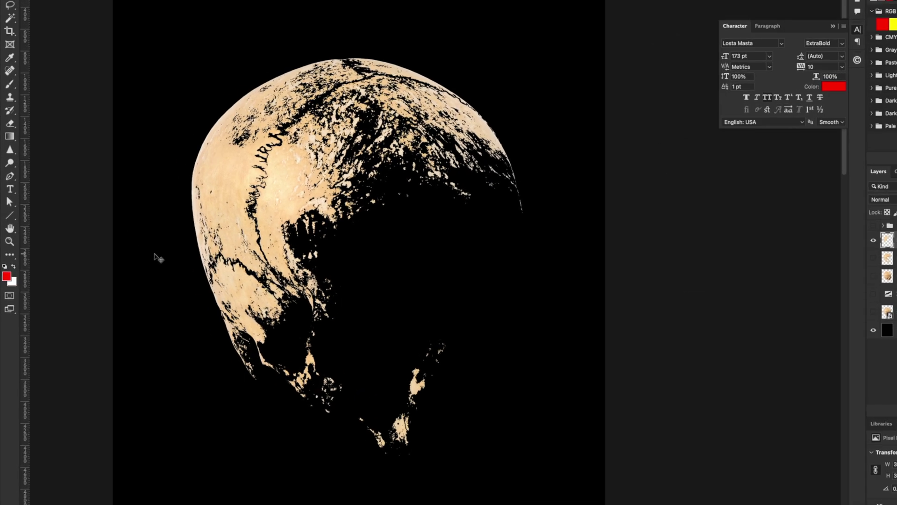
Reset colours to default black and white, swap them and back, then open the Filter menu
key(d)
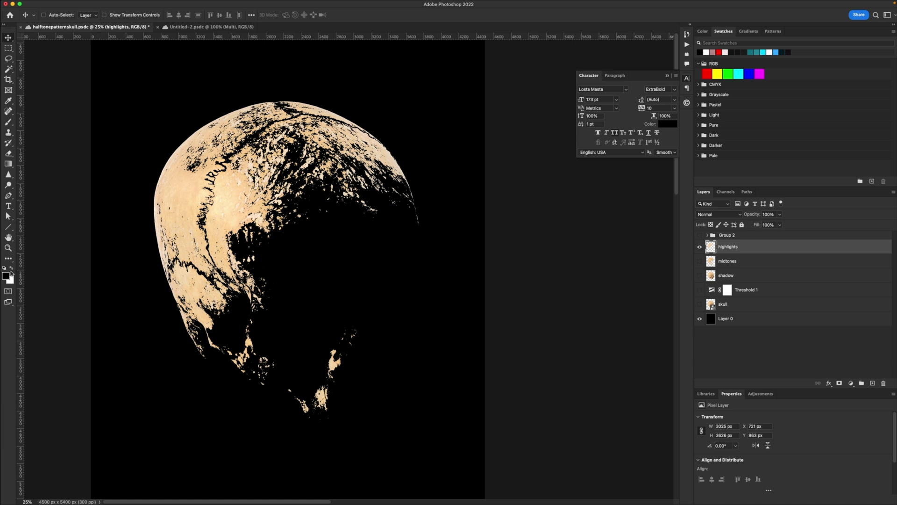
click(11, 270)
click(12, 269)
scroll(327, 198, left, 3)
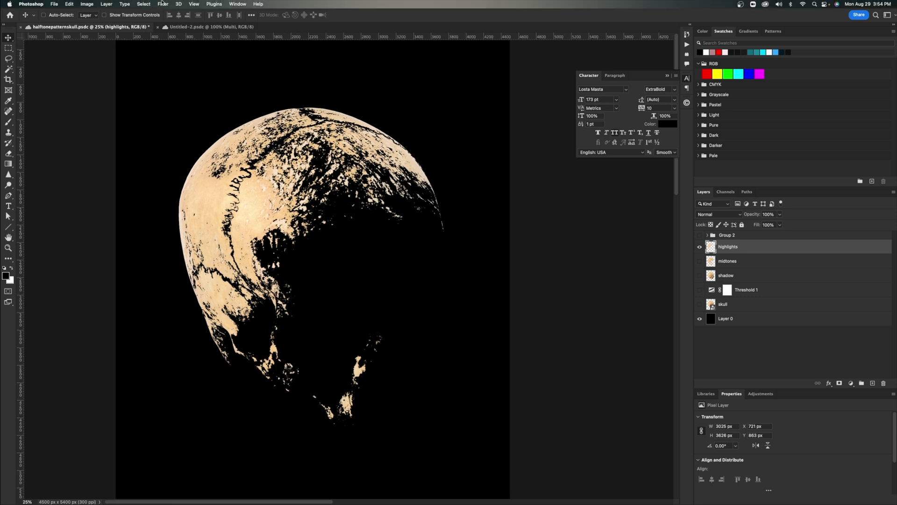
click(163, 4)
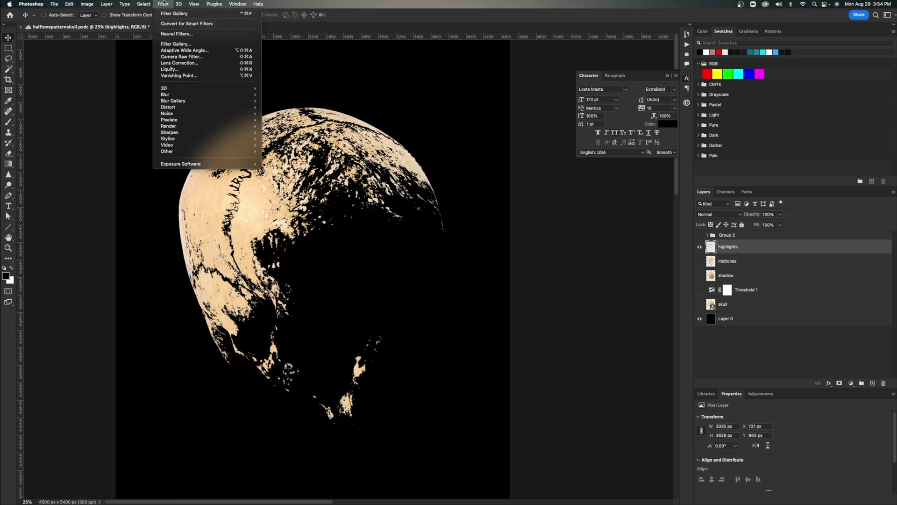
Apply Filter Gallery Halftone Pattern size 4 plus Grain intensity 53, contrast 54 to highlights
click(175, 44)
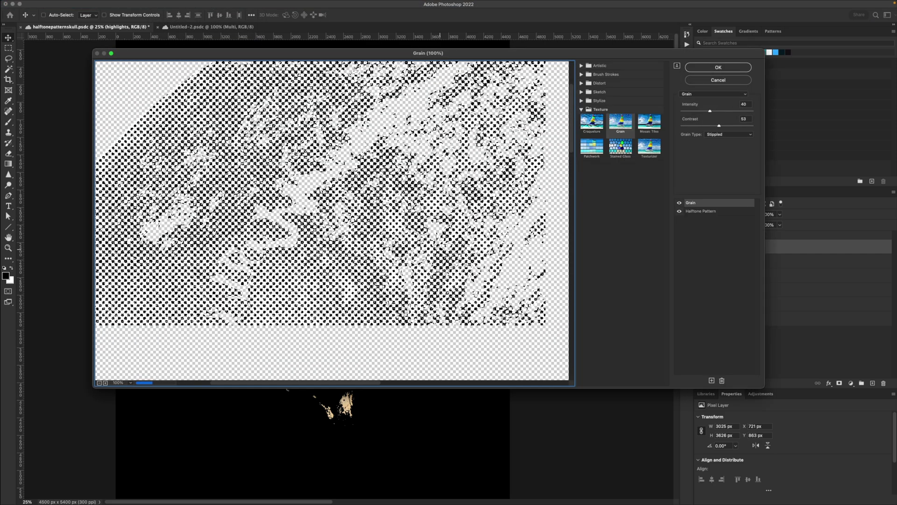
key(alt)
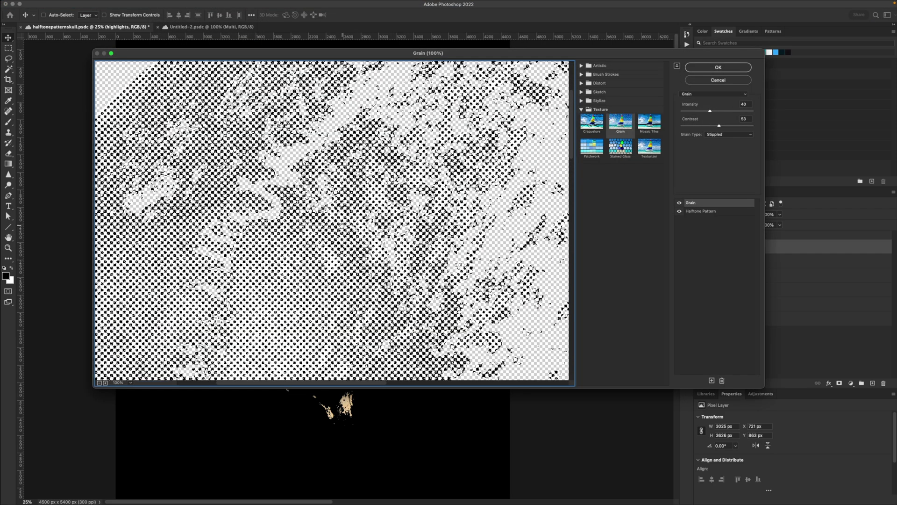
key(super+plus)
click(692, 212)
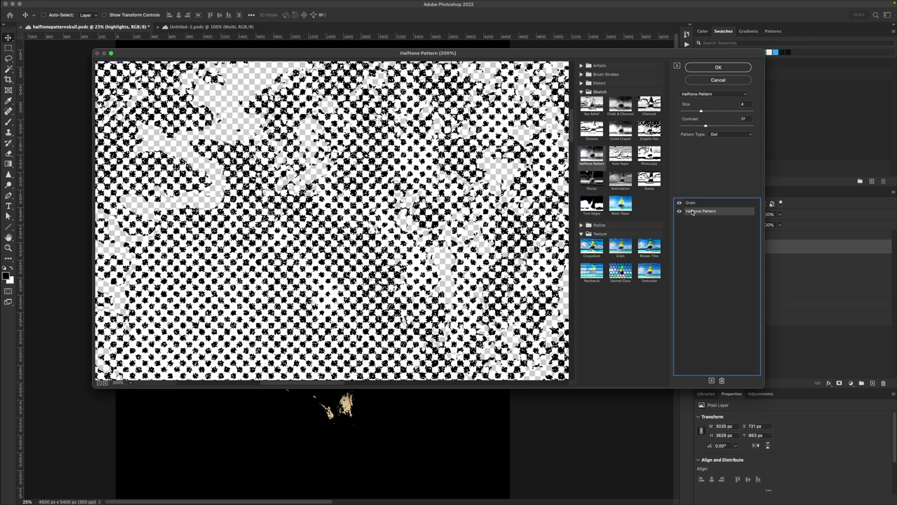
drag(701, 112, 720, 113)
click(705, 126)
click(696, 204)
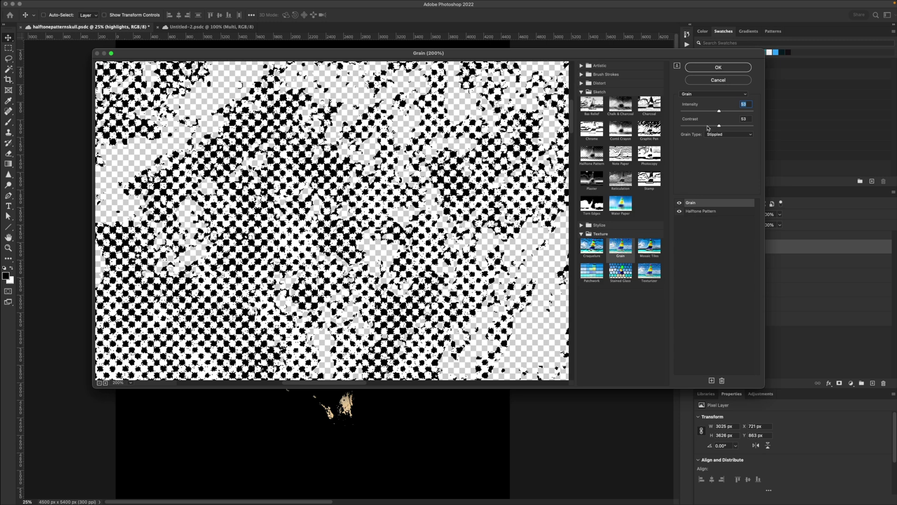
key(super+0)
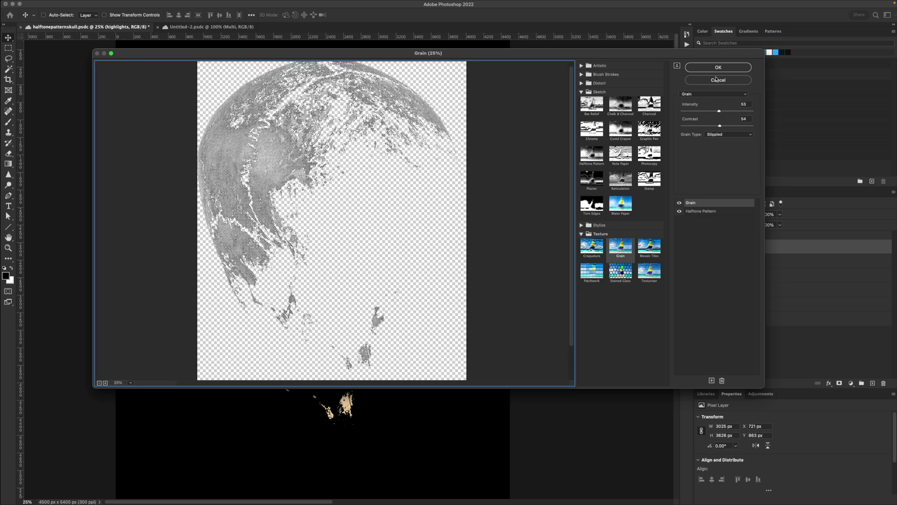
click(718, 68)
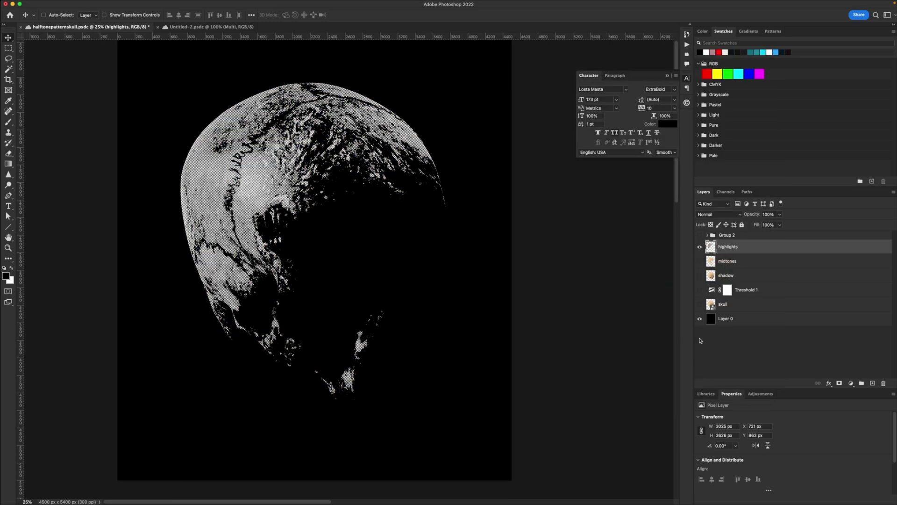
Hide the black base layer and zoom the view out to 33.3%
click(700, 319)
key(z)
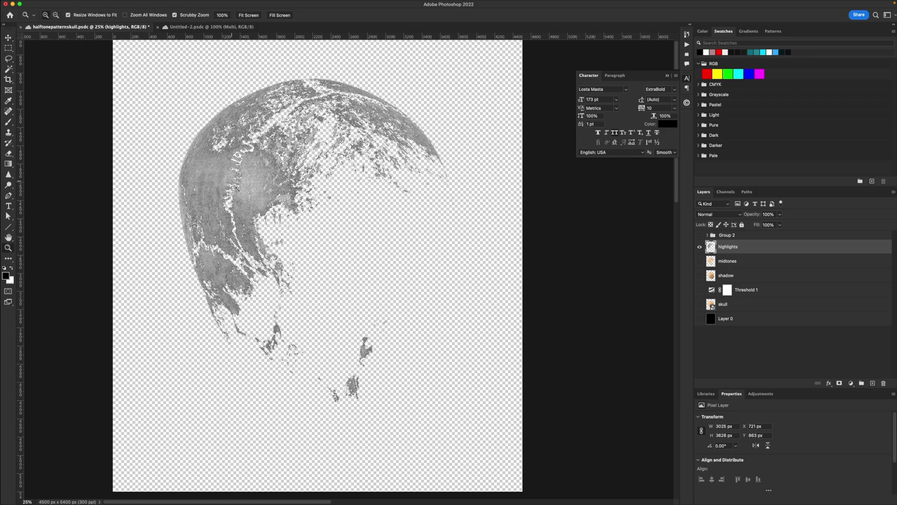
click(240, 193)
alt+click(322, 210)
alt+click(304, 206)
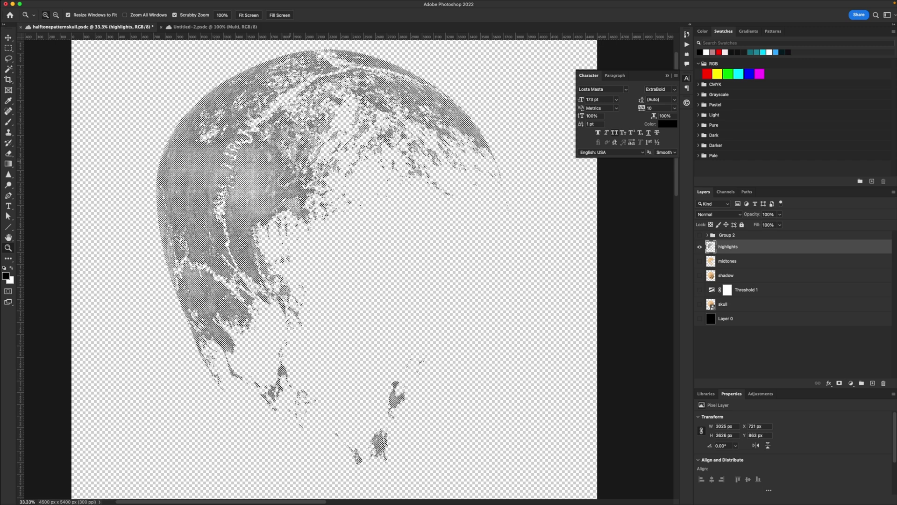
Split the highlights Blend If black slider to 0/56, convert it to a smart object, and hide it
double_click(752, 249)
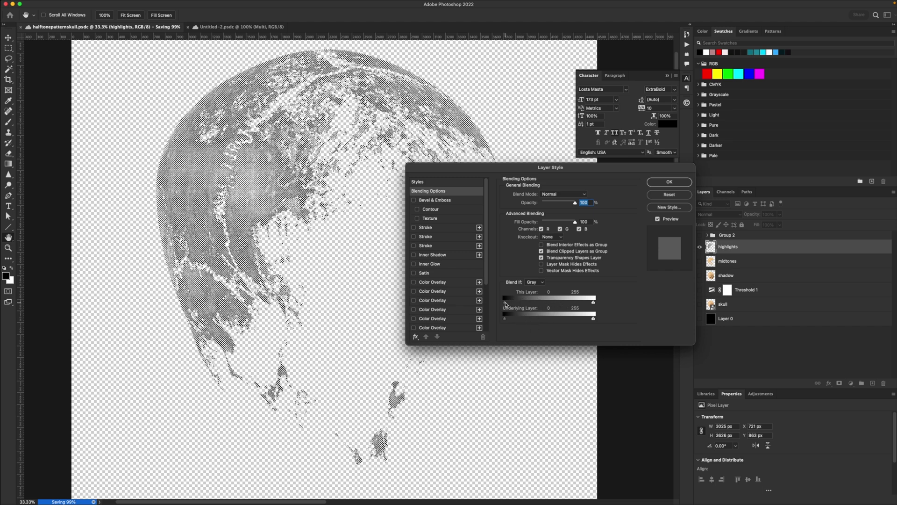
mouse_move(505, 305)
mouse_down()
mouse_move(525, 304)
mouse_move(507, 304)
mouse_up()
click(669, 182)
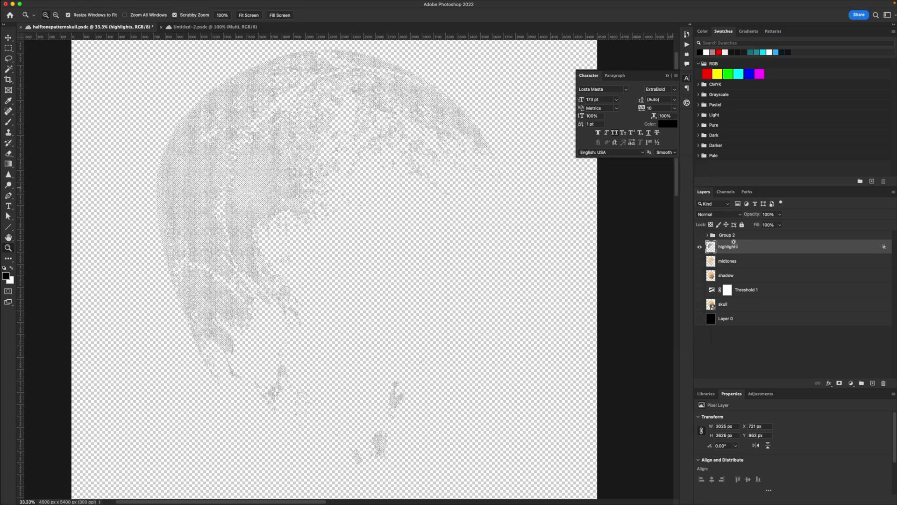
right_click(751, 247)
click(785, 265)
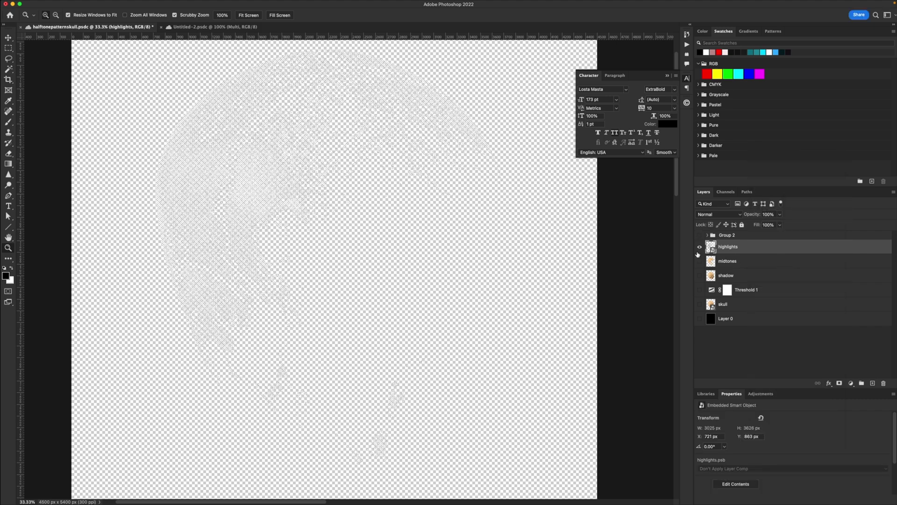
click(699, 247)
Apply the halftone filter to the midtones layer and split its Blend If black slider to lighten it
click(700, 260)
click(742, 264)
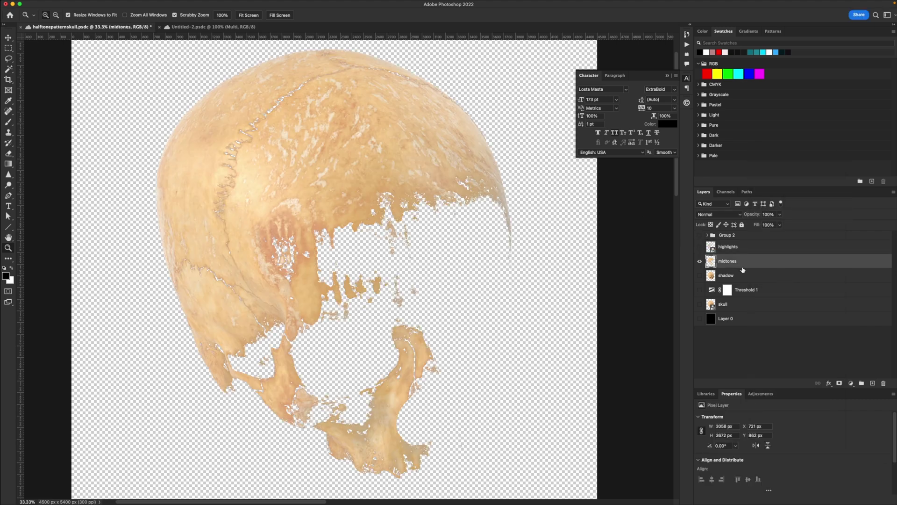
click(165, 4)
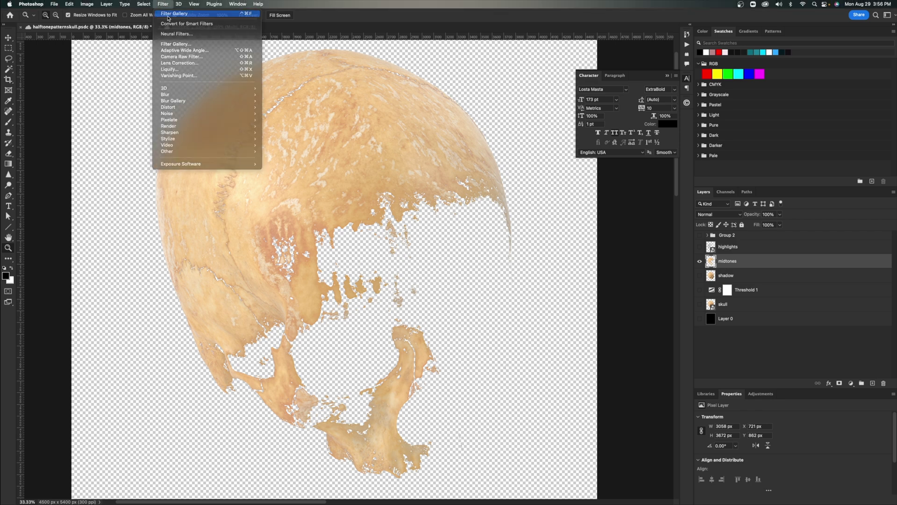
click(168, 14)
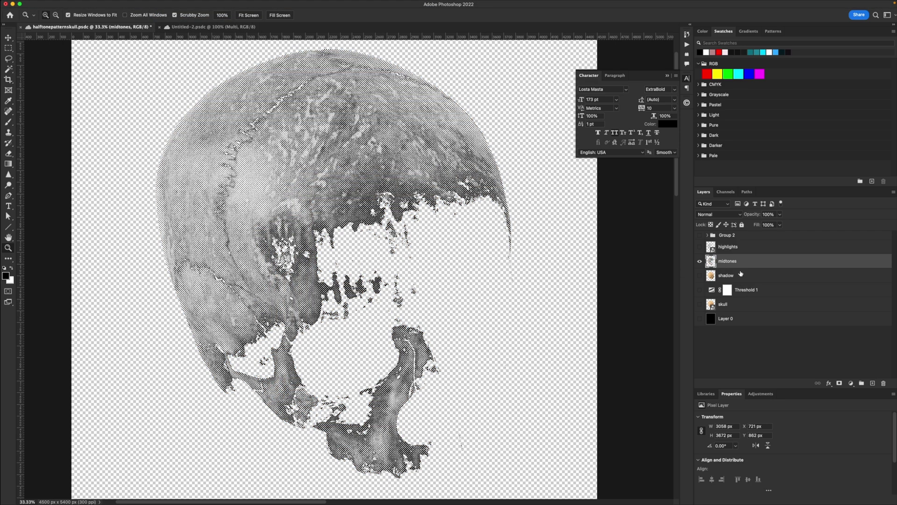
double_click(759, 264)
mouse_move(504, 302)
mouse_down()
mouse_move(522, 303)
mouse_move(508, 303)
mouse_up()
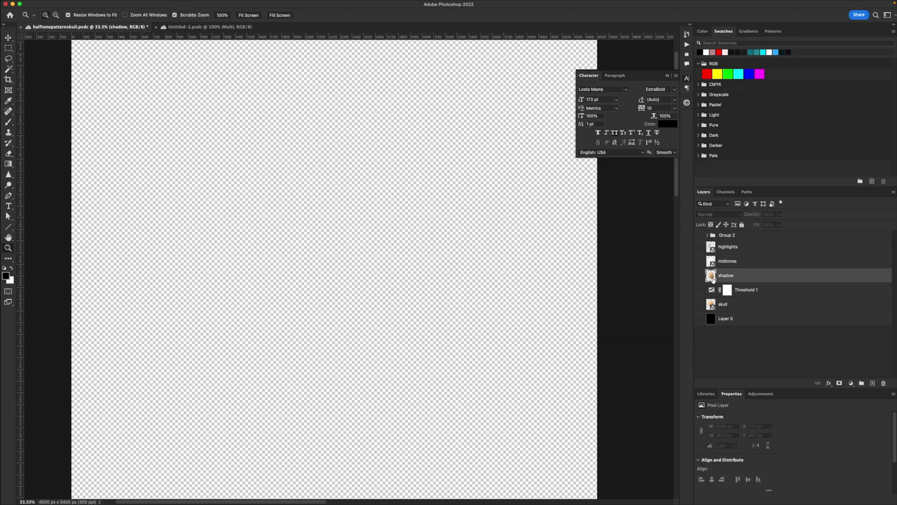
Toggle the shadow, midtones and highlights layers to compare, leaving shadow alone over the black base
click(699, 276)
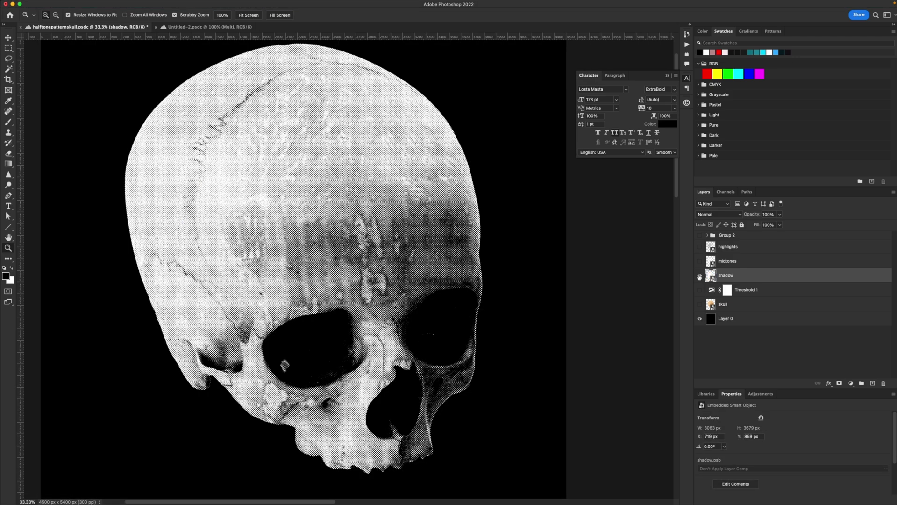
click(700, 261)
click(700, 248)
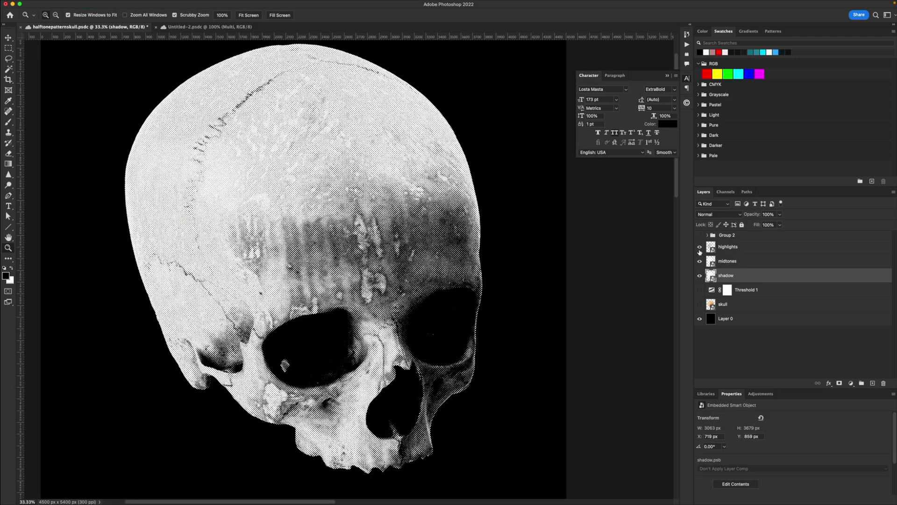
click(699, 248)
click(700, 261)
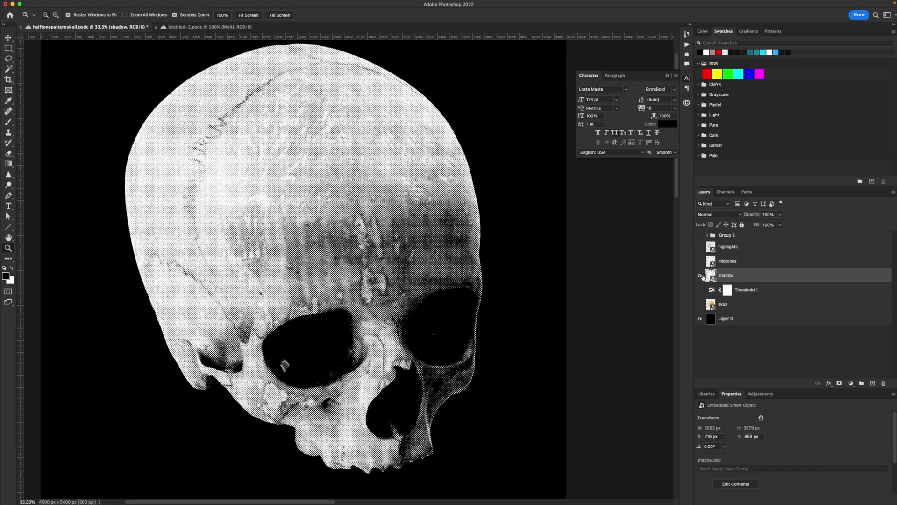
Give the shadow layer a teal Color Overlay
click(827, 383)
click(843, 442)
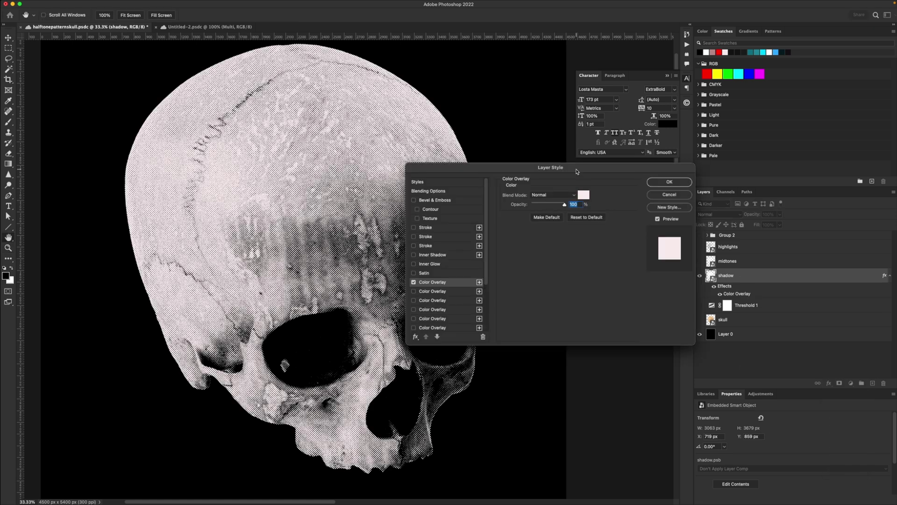
click(584, 196)
click(512, 227)
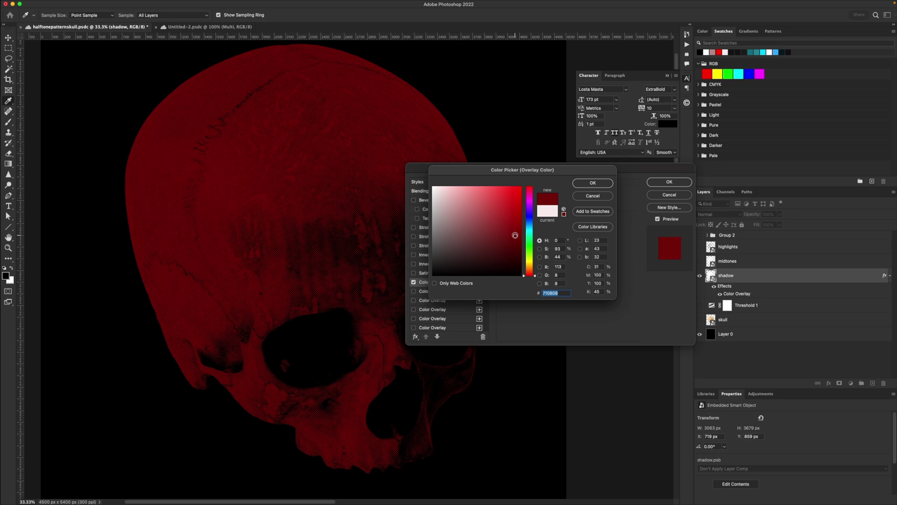
click(529, 216)
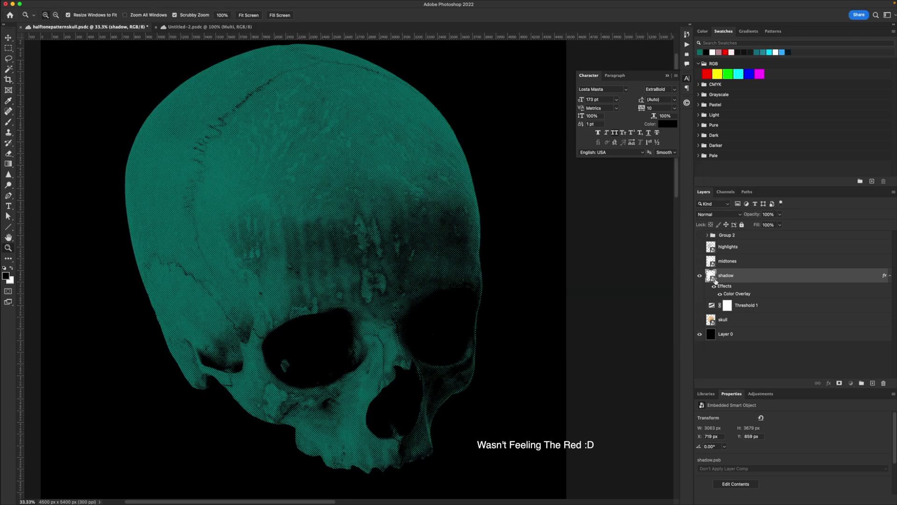
Copy the overlay to the midtones layer and lighten its teal
drag(734, 288, 707, 265)
click(701, 262)
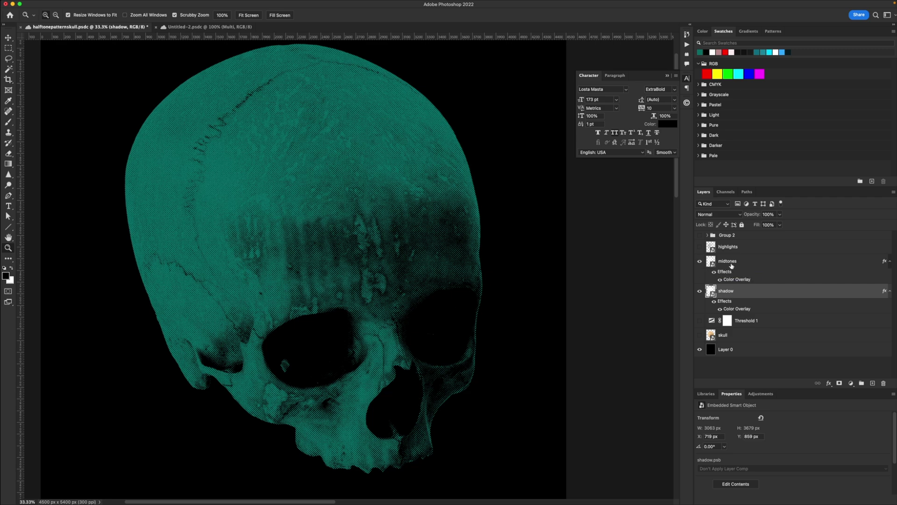
double_click(733, 280)
click(584, 194)
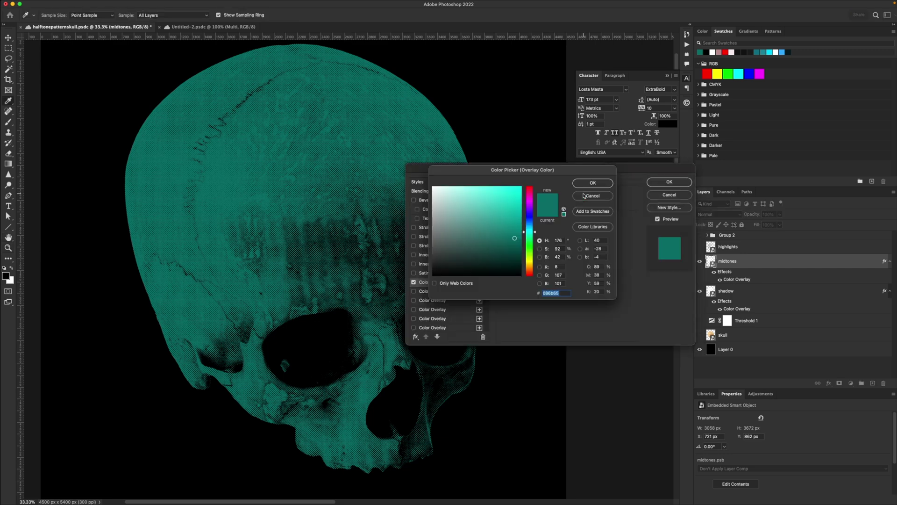
drag(494, 230, 498, 220)
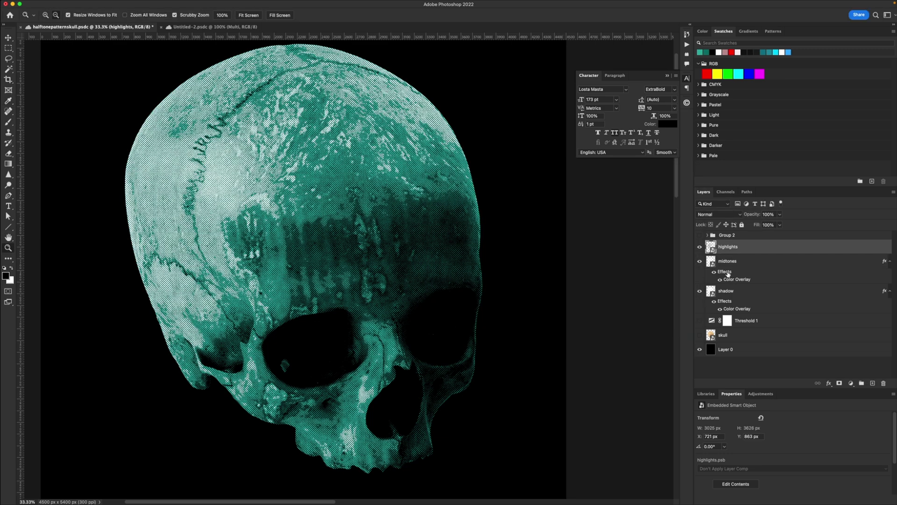
Copy the overlay to the highlights layer and set an even lighter teal
drag(727, 274, 738, 247)
double_click(738, 265)
click(583, 194)
drag(476, 201, 470, 195)
click(574, 185)
click(664, 183)
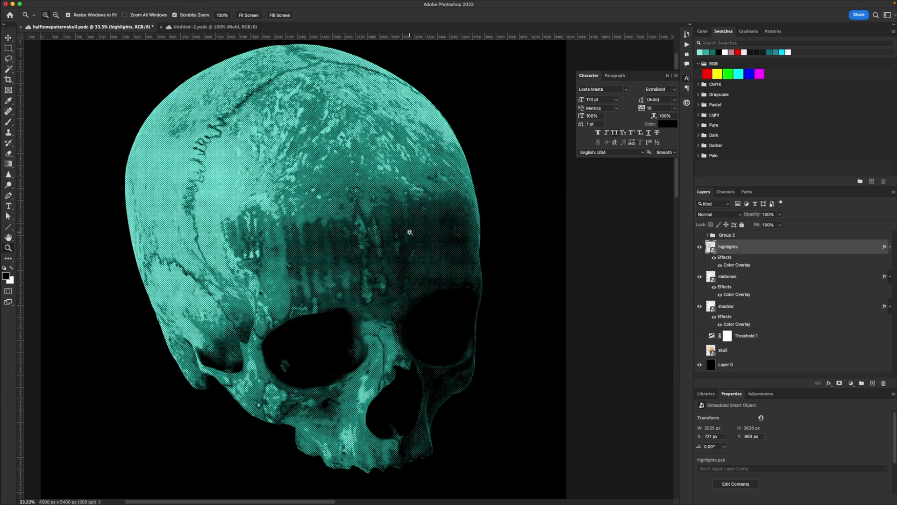
Zoom on the skull and turn on the highlights, midtones, shadow and black base layers
alt+click(410, 231)
alt+click(410, 231)
click(411, 231)
click(410, 231)
alt+click(700, 246)
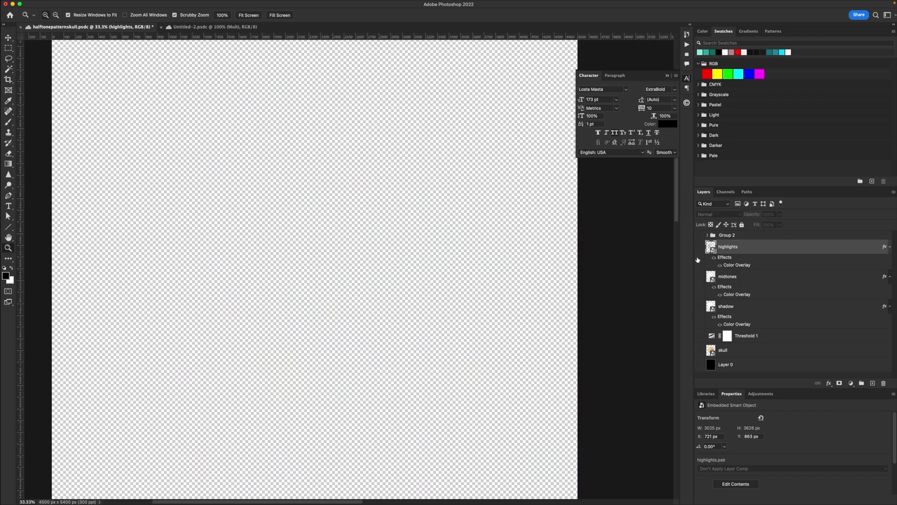
click(700, 278)
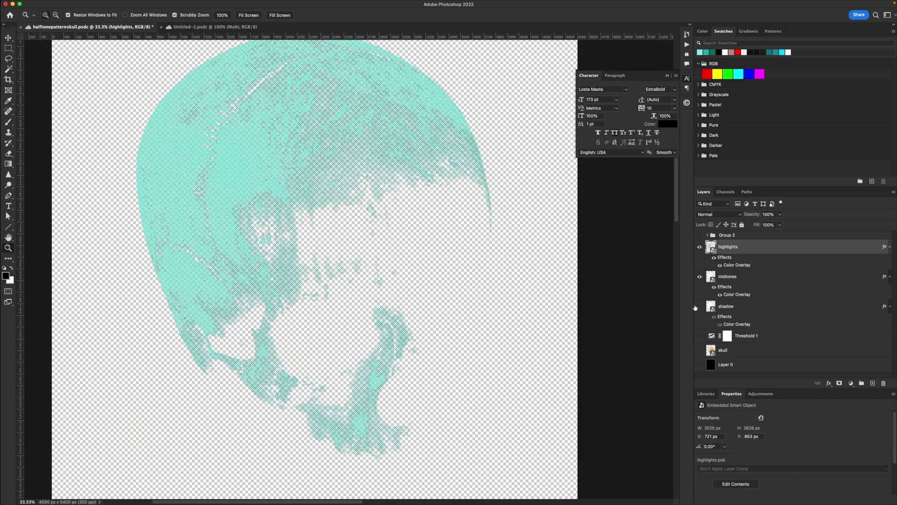
click(699, 307)
click(700, 366)
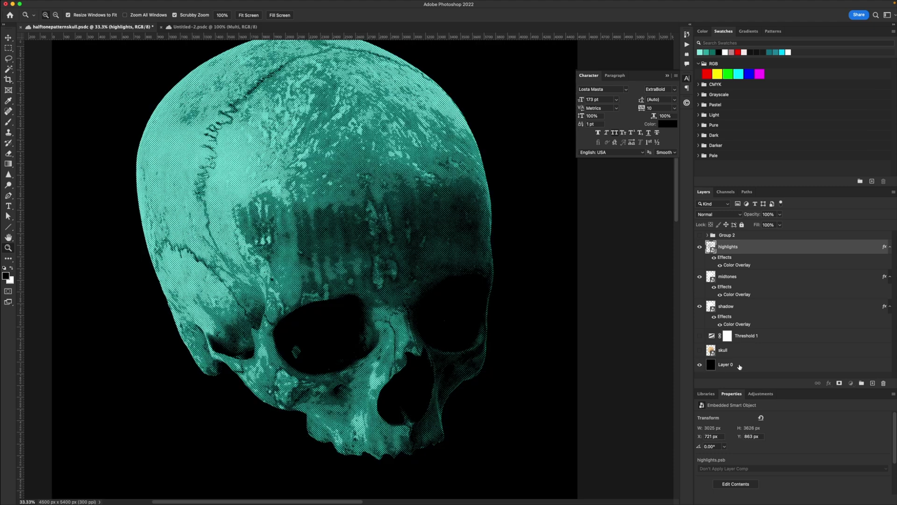
Add a Color Overlay to Layer 0 and choose a light gray (ebebeb)
click(761, 363)
click(829, 383)
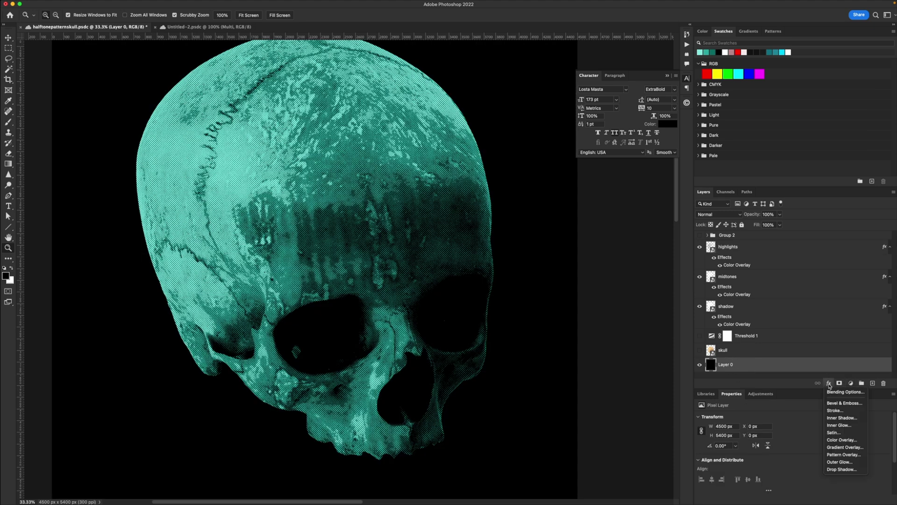
click(846, 439)
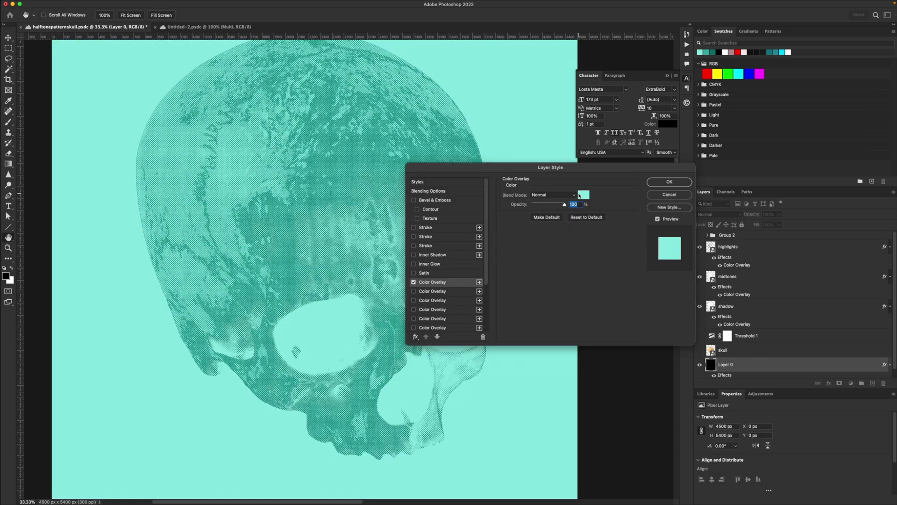
click(584, 194)
drag(442, 270, 437, 260)
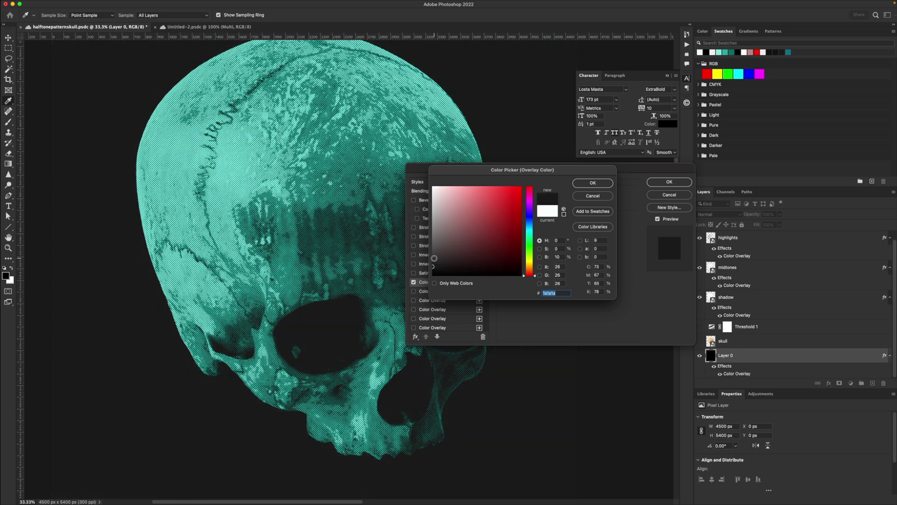
drag(433, 260, 416, 194)
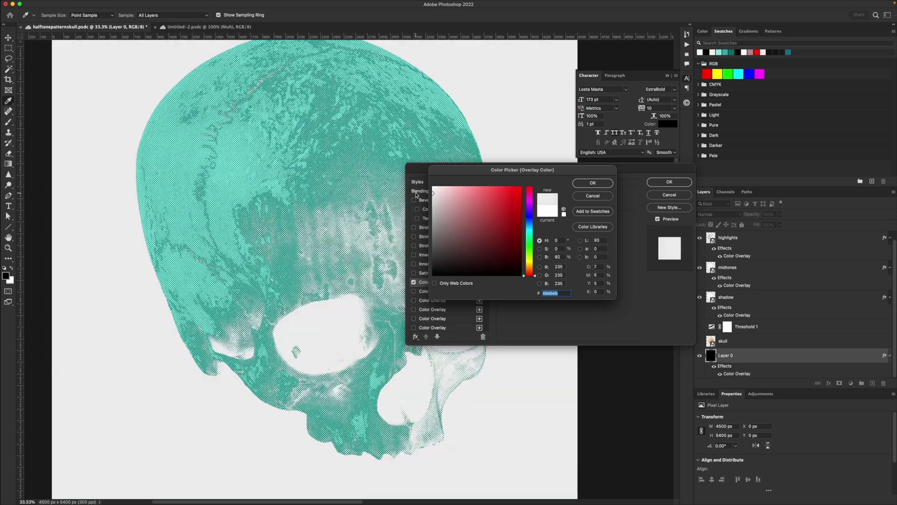
Confirm the gray overlay, then select the skull outline and add the eye-socket hole to the selection
click(577, 183)
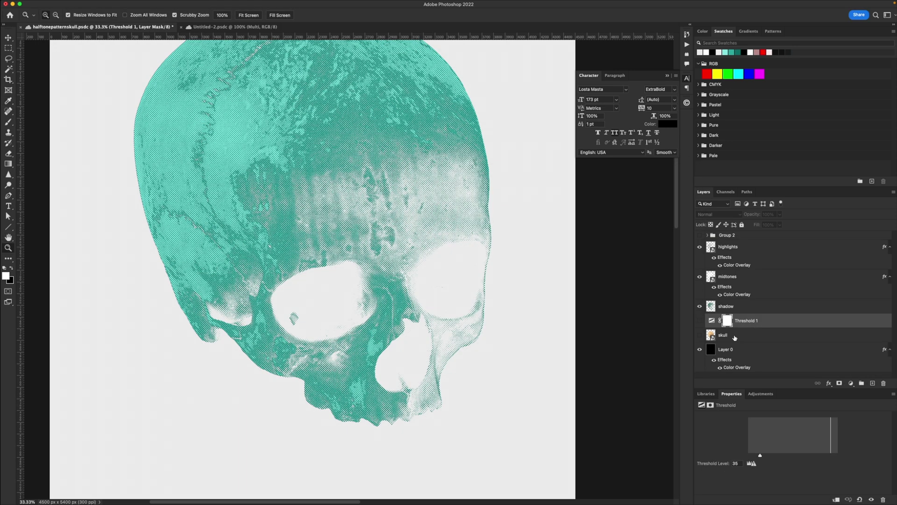
click(733, 336)
click(699, 334)
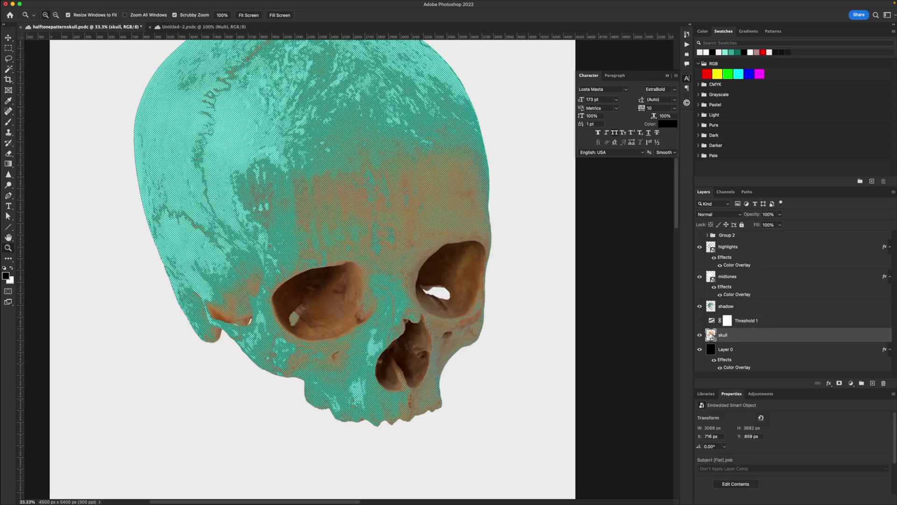
super+click(710, 334)
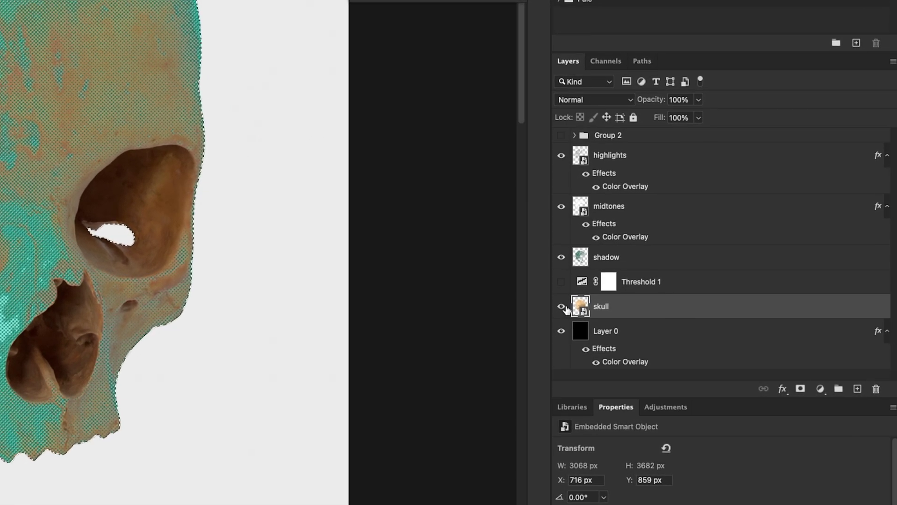
click(700, 335)
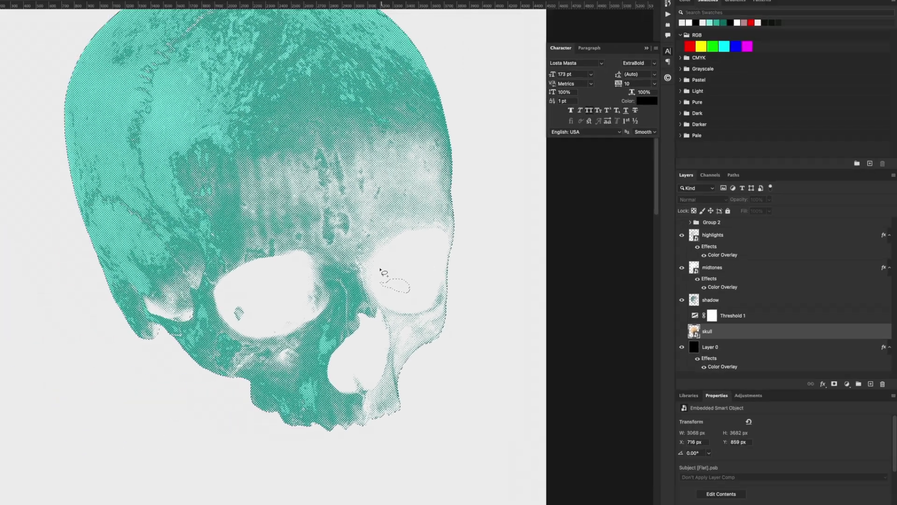
drag(85, 208, 91, 264)
drag(426, 308, 446, 310)
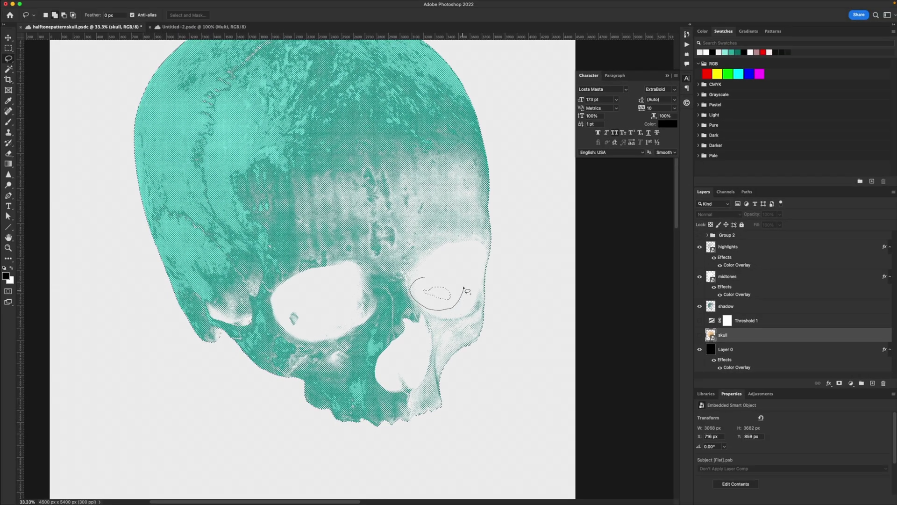
click(441, 264)
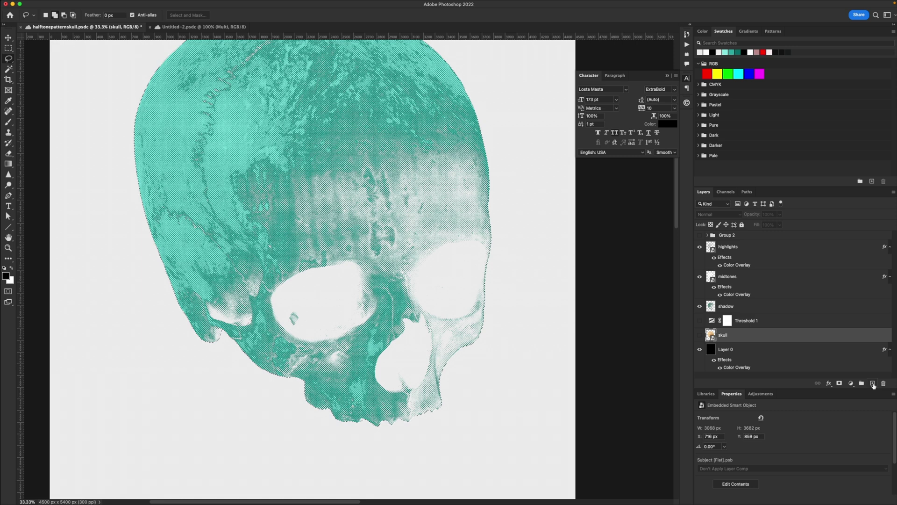
Fill the skull selection with black on a new Layer 1
click(872, 383)
key(shift+BackSpace)
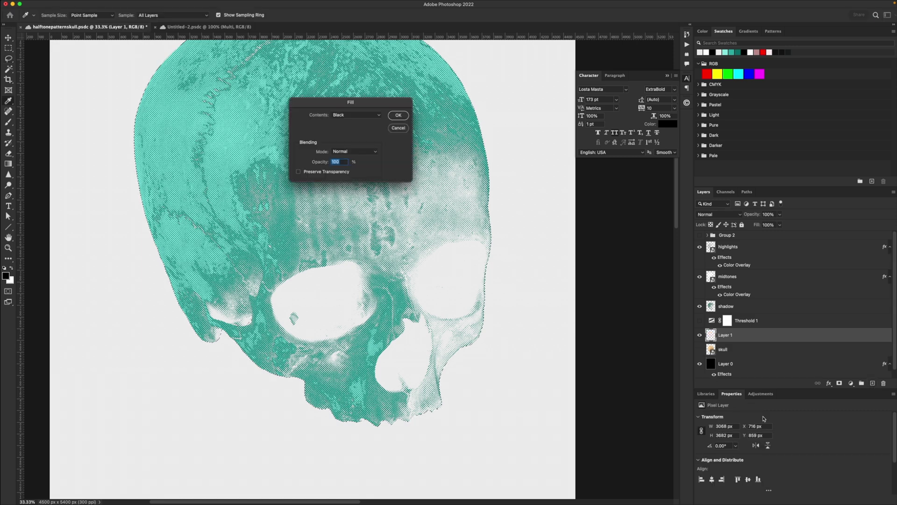
click(402, 119)
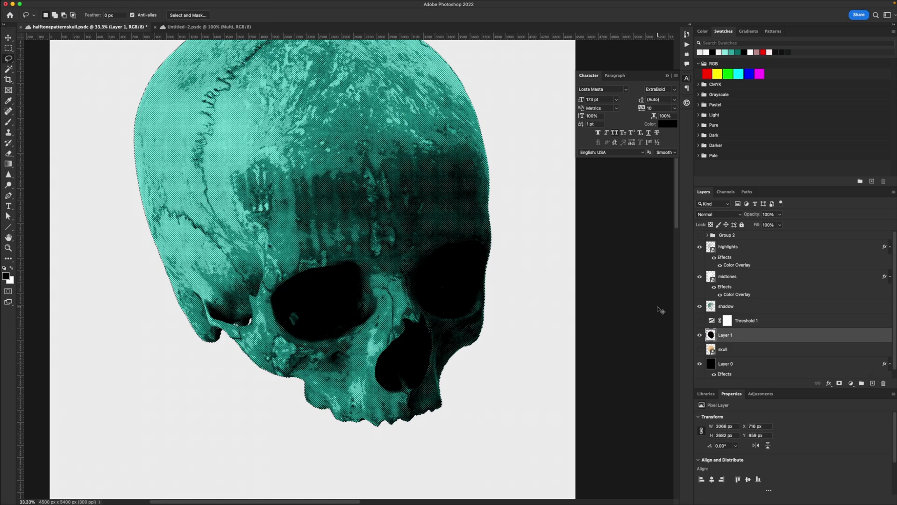
key(z)
alt+click(413, 264)
alt+click(412, 261)
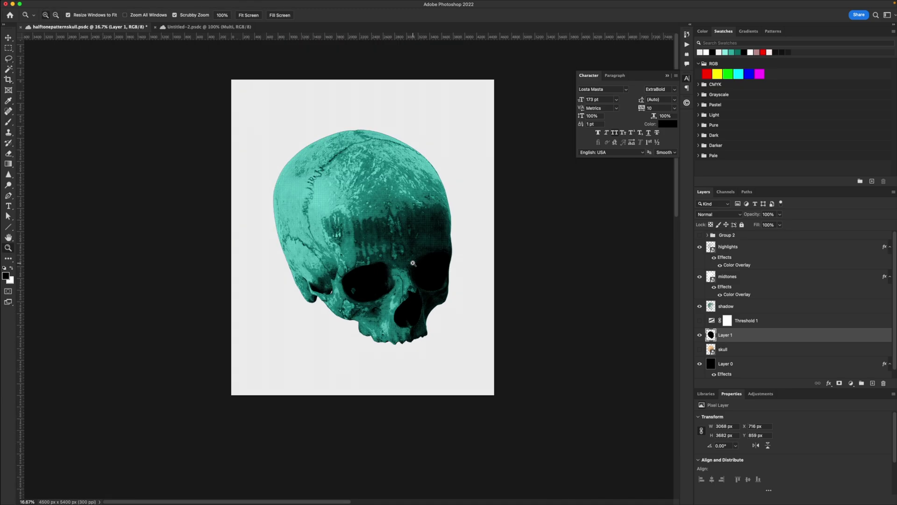